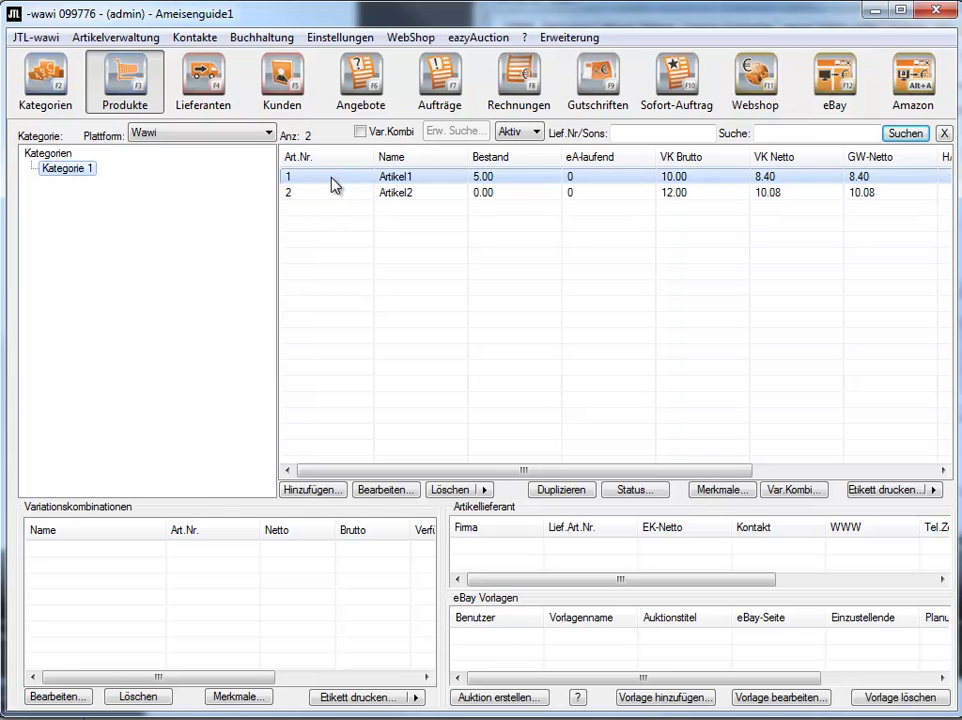
Open the JTL-Ameise import/export tool, dismiss its beta notice and start an import of Artikeldaten.
click(327, 199)
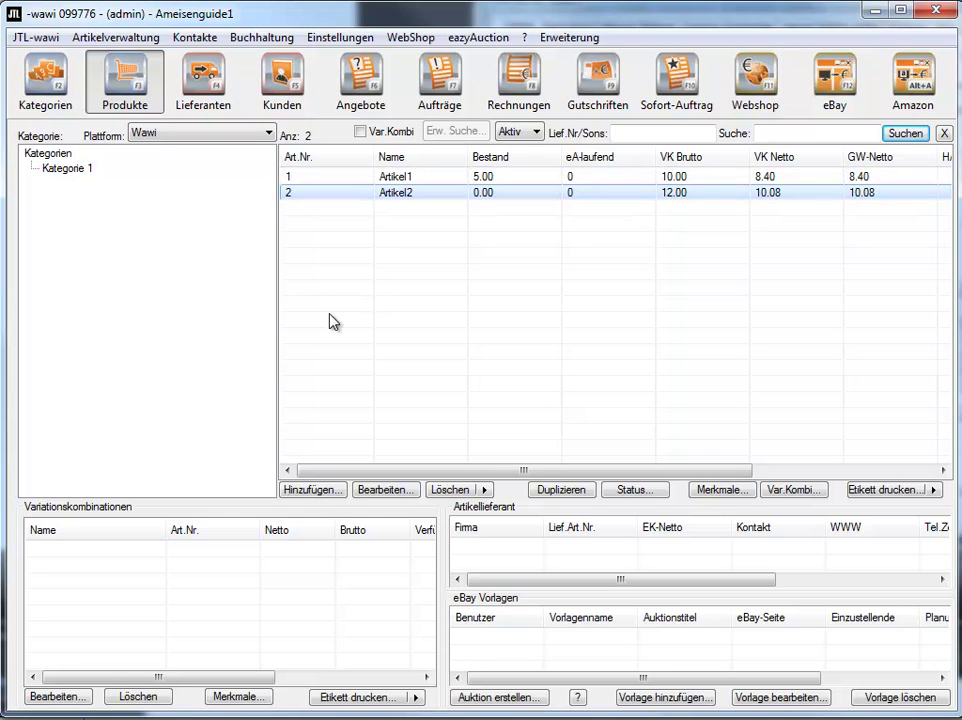
click(40, 38)
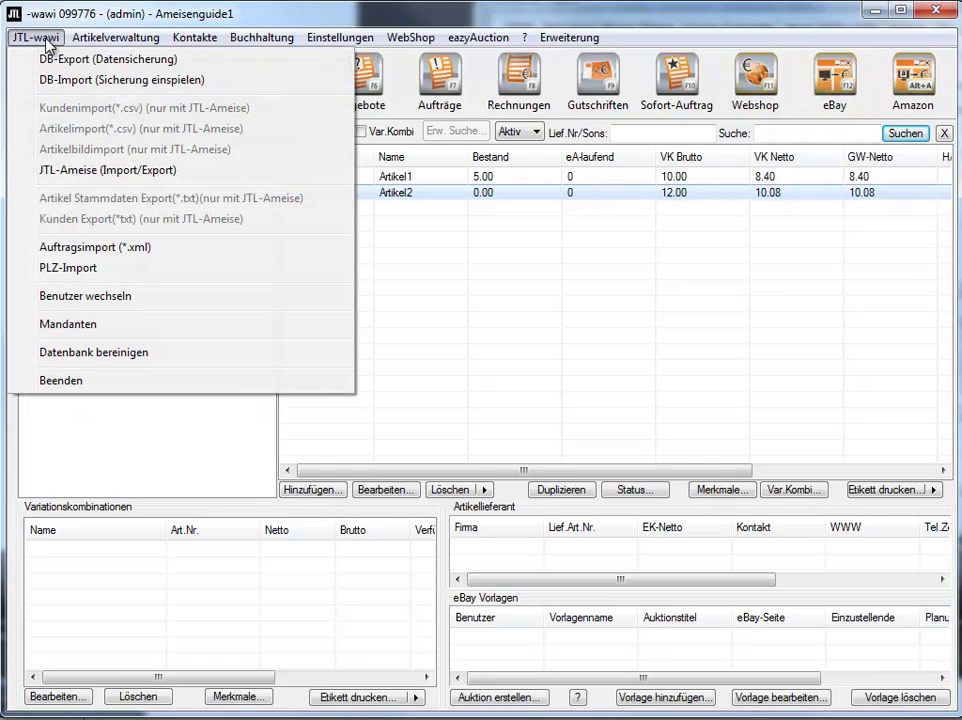
click(56, 174)
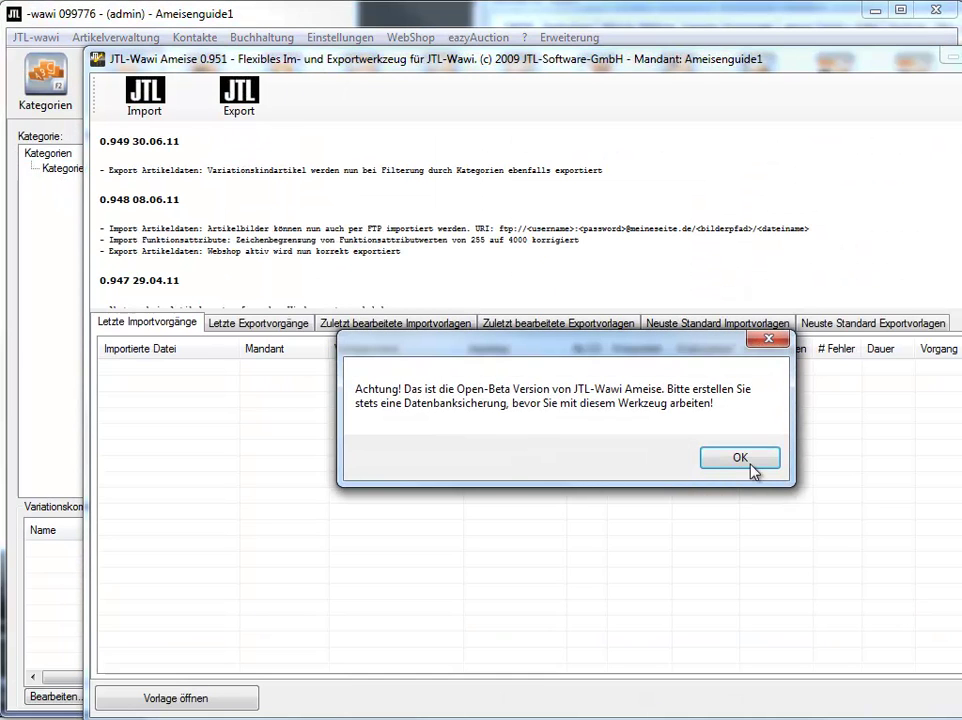
click(748, 464)
drag(312, 62, 236, 37)
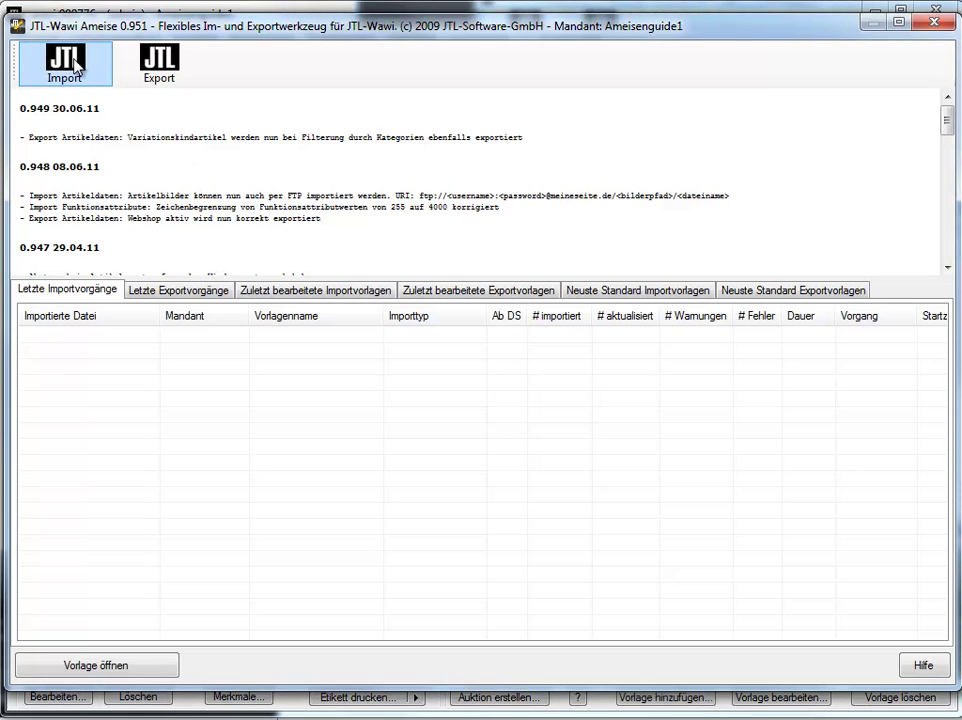
click(76, 65)
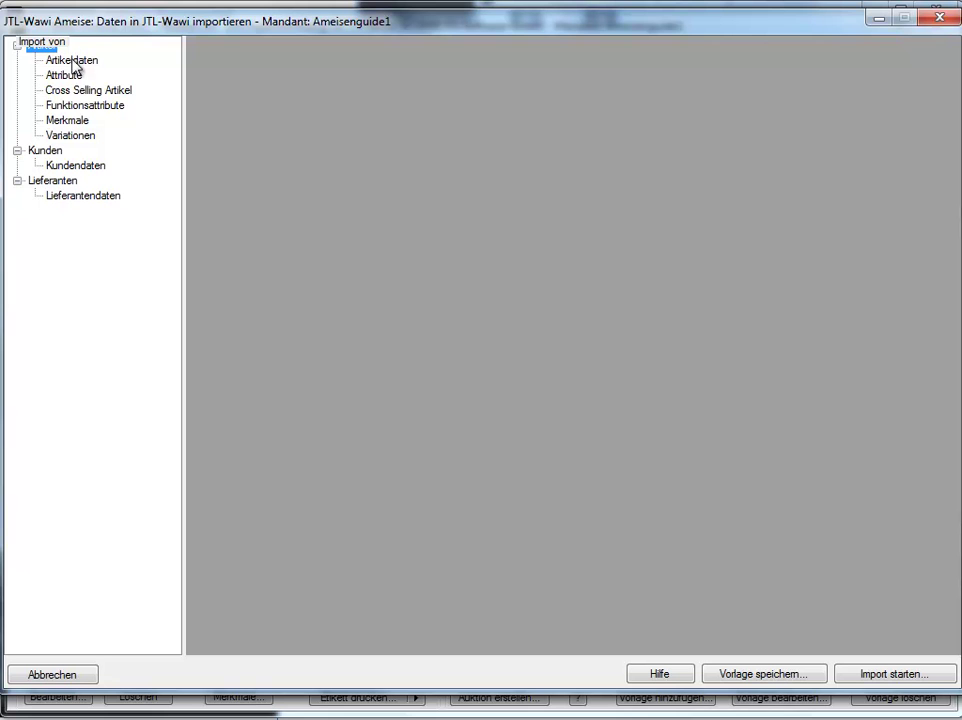
click(68, 63)
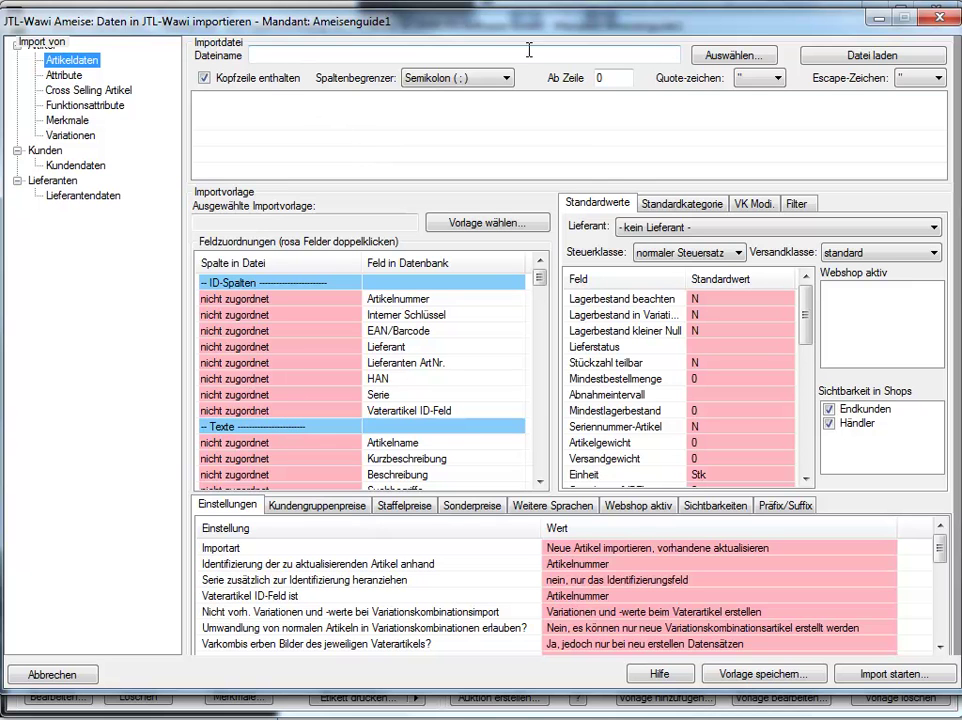
Choose Ameisenguide-export1-1.csv from the Ameisenguide folder as the import file and load its data.
click(716, 58)
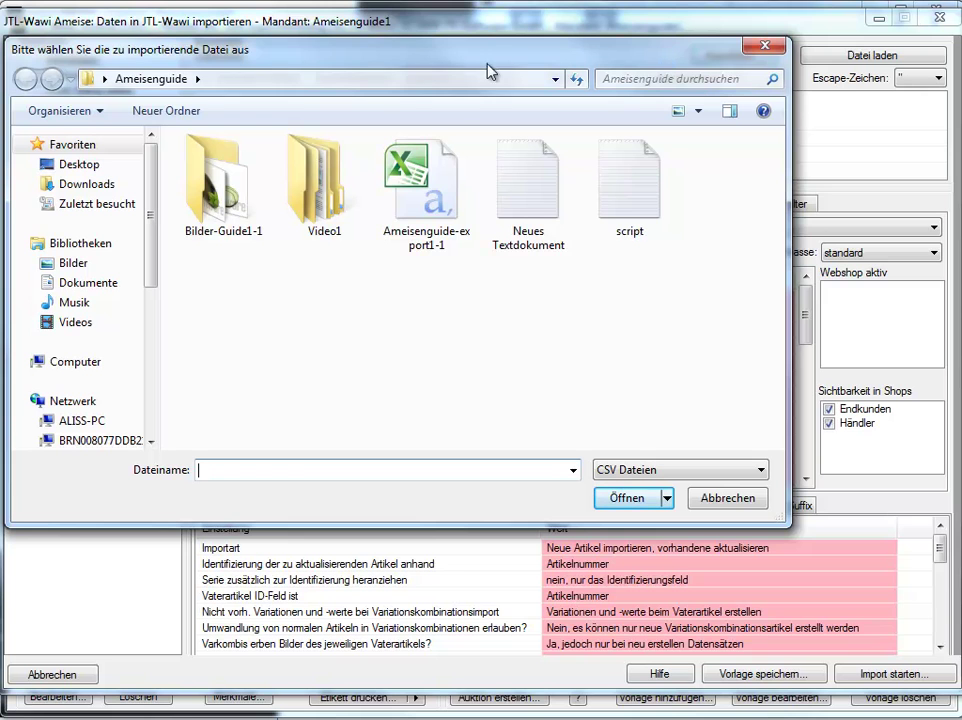
click(425, 180)
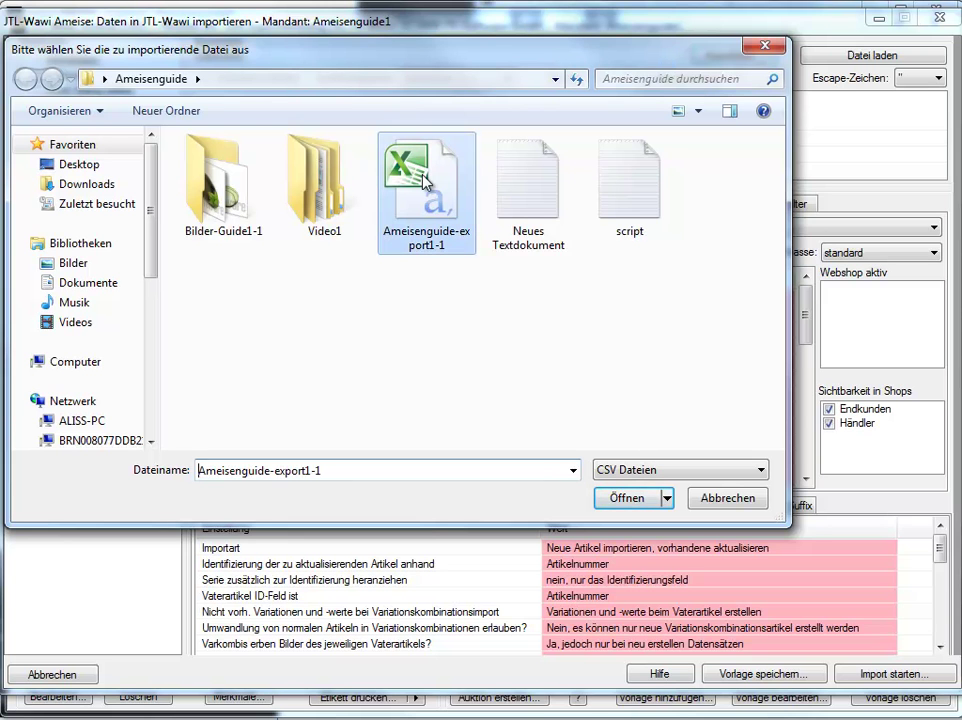
click(614, 500)
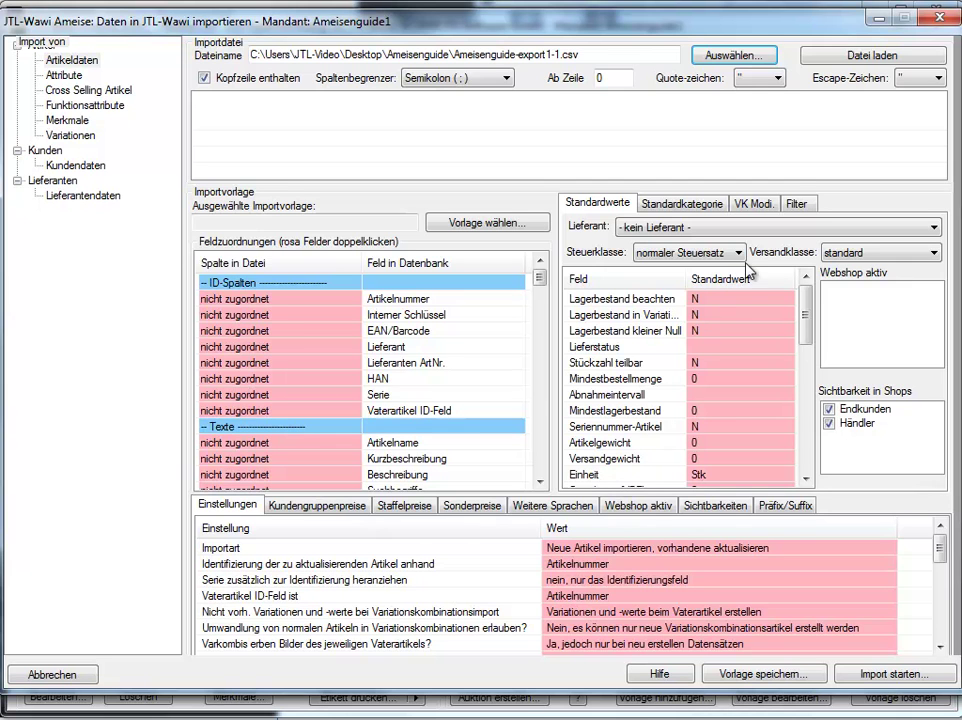
click(843, 60)
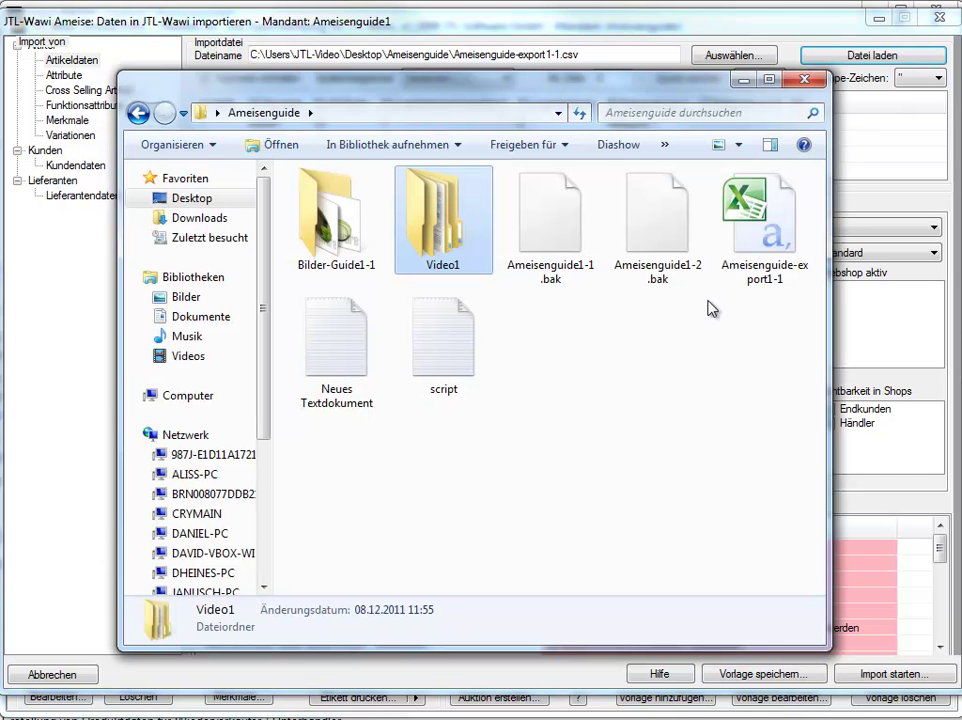
Open Ameisenguide-export1-1.csv from the file explorer in Notepad++ and examine its header row.
click(757, 240)
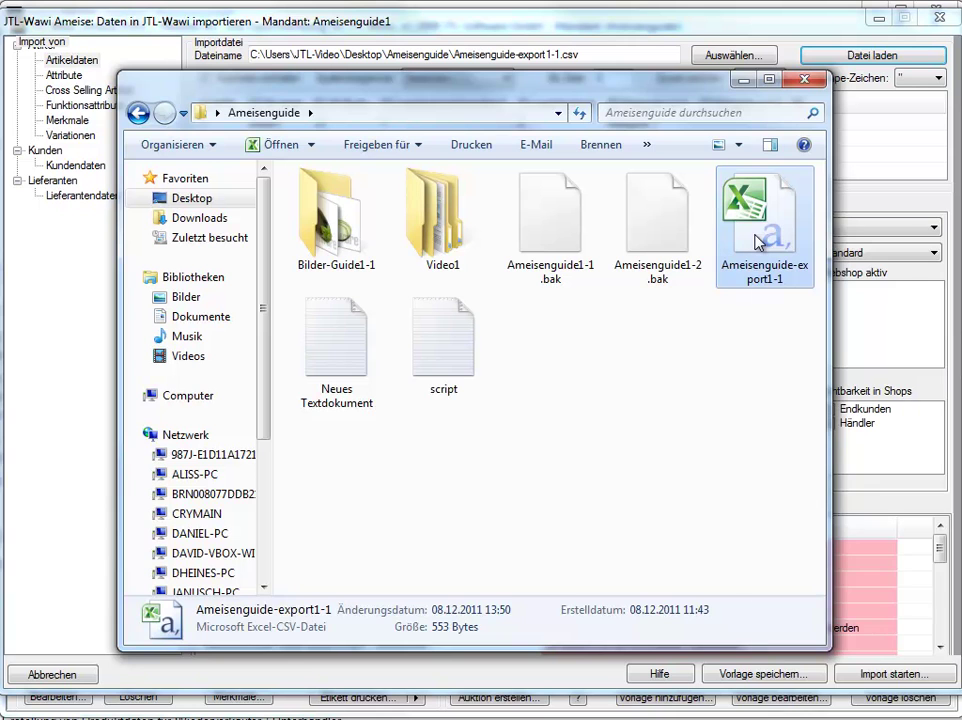
right_click(757, 240)
click(805, 262)
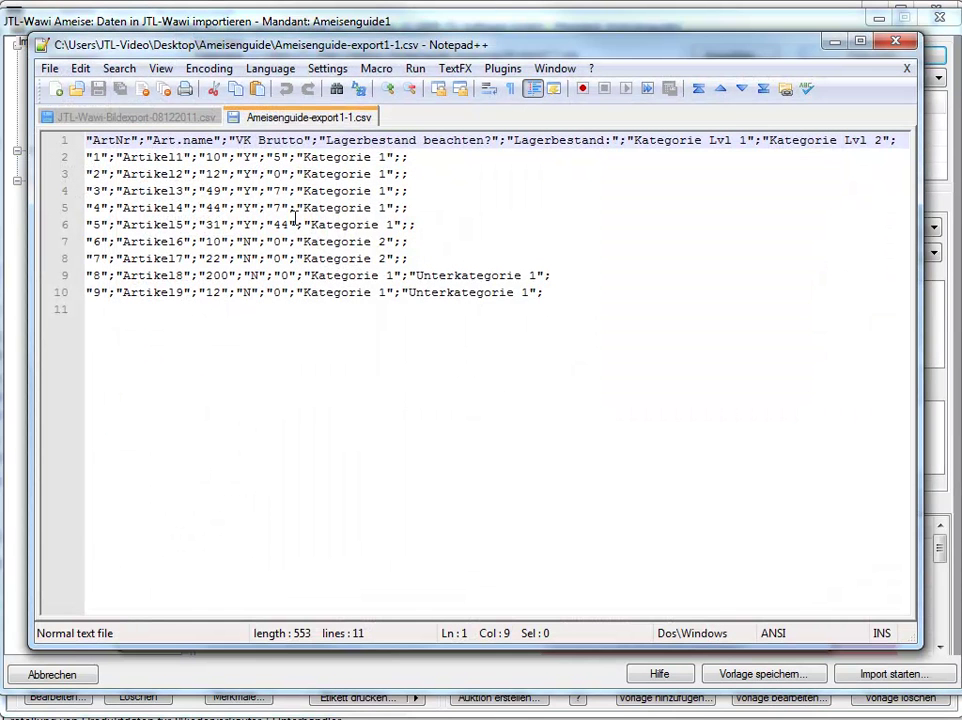
triple_click(110, 140)
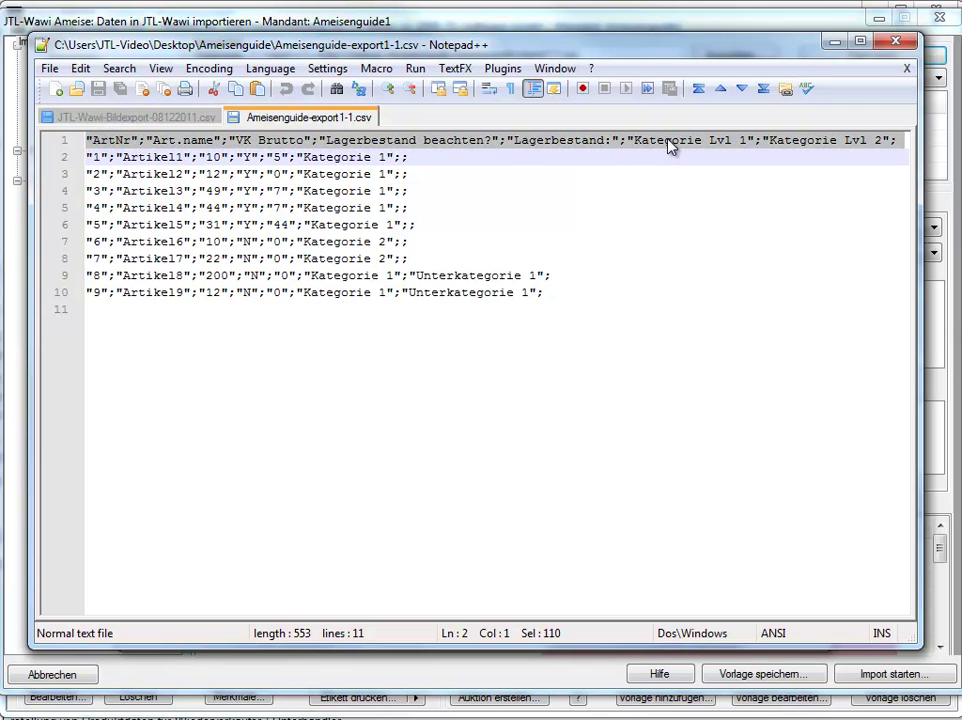
click(250, 675)
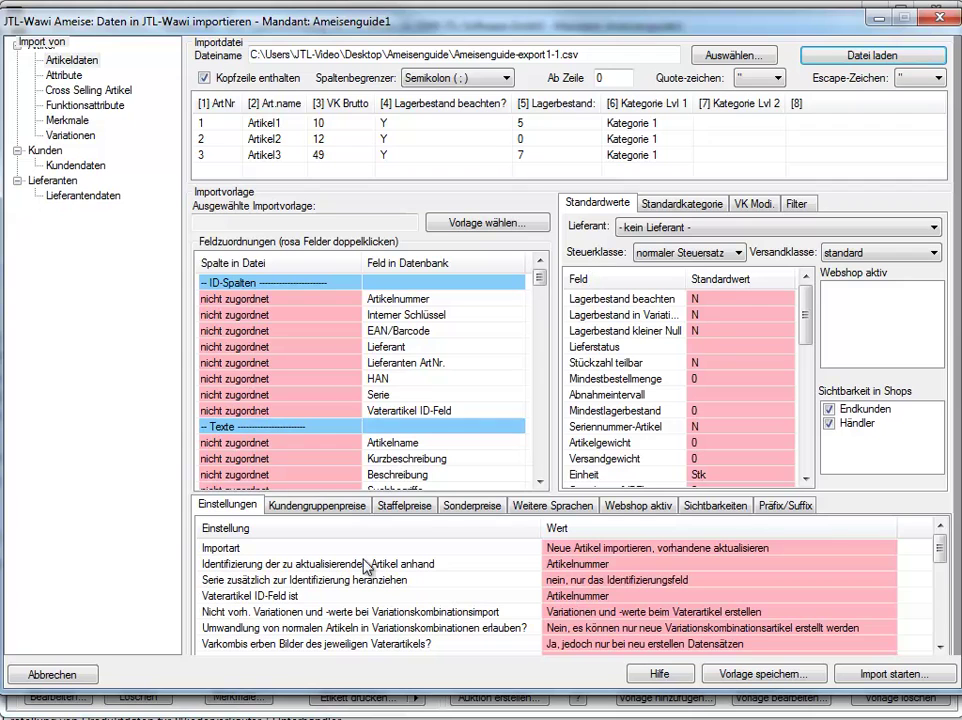
Compare the first article's data row in the CSV text with the column preview in the import window.
key(alt+Tab)
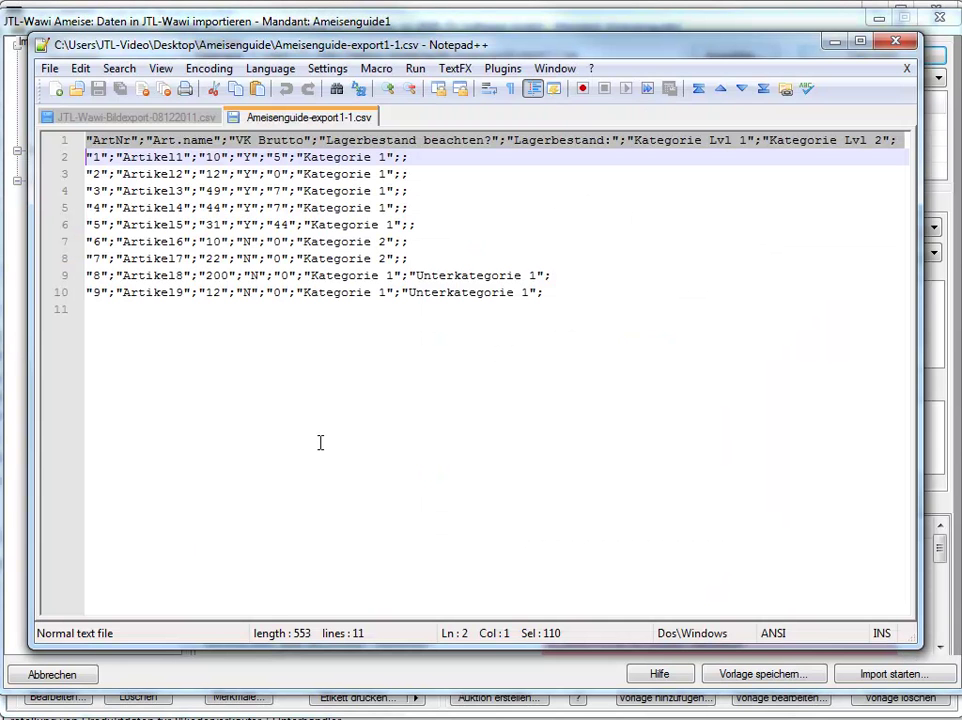
double_click(96, 157)
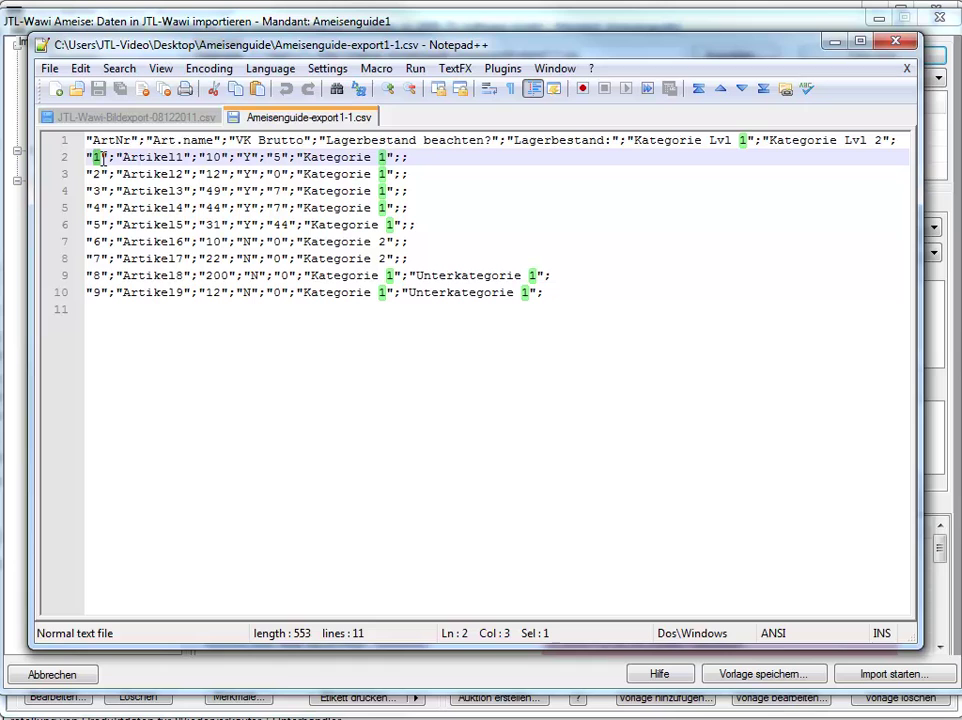
click(104, 158)
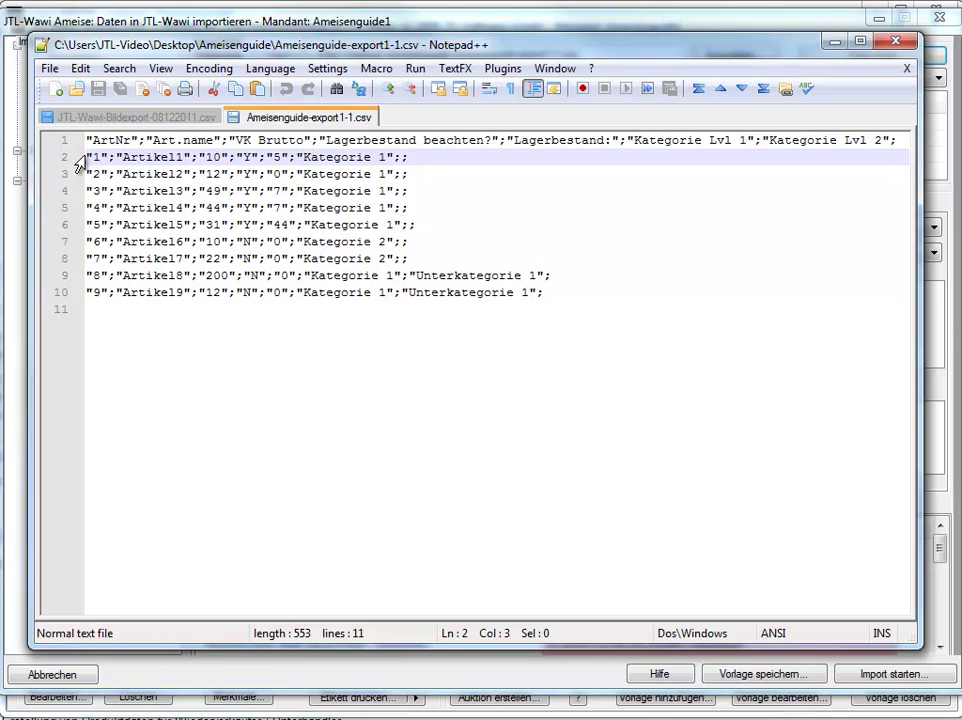
drag(415, 157, 79, 152)
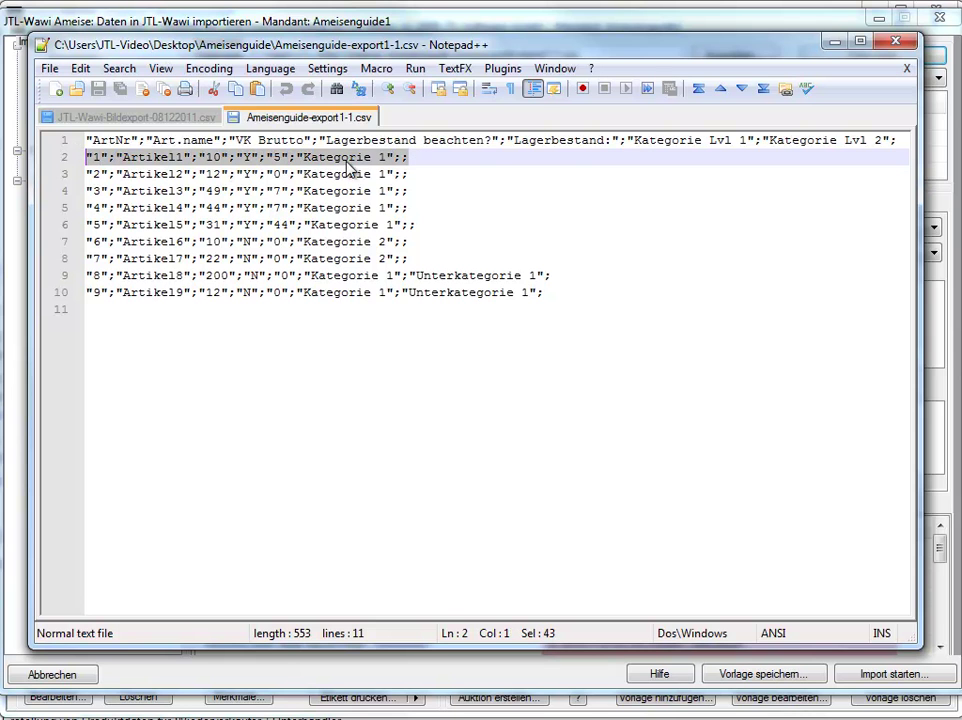
key(alt+Tab)
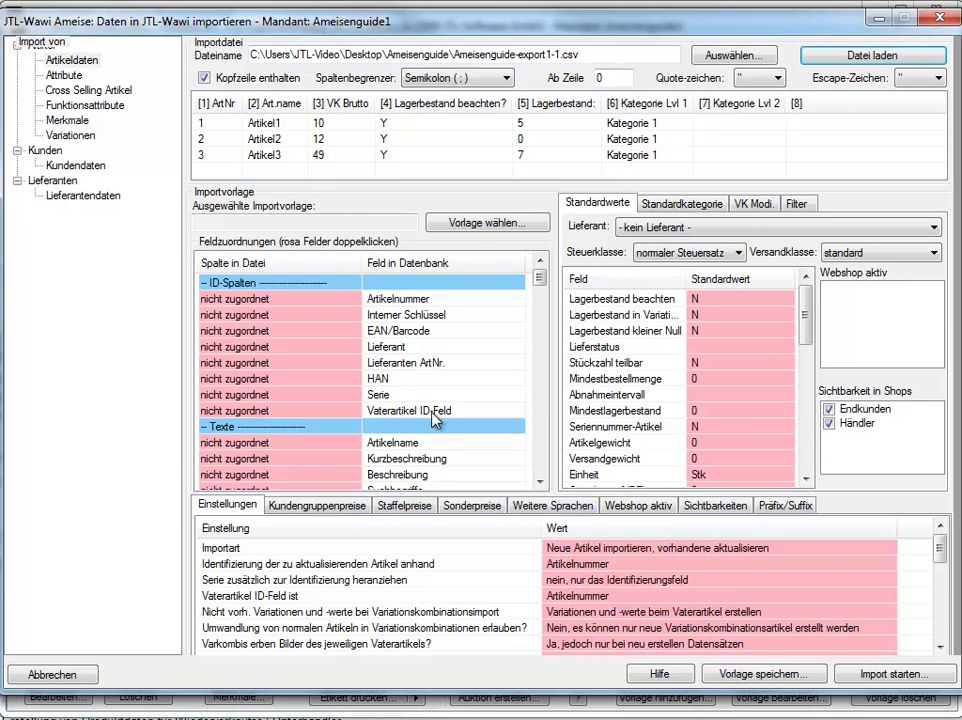
key(alt+Tab)
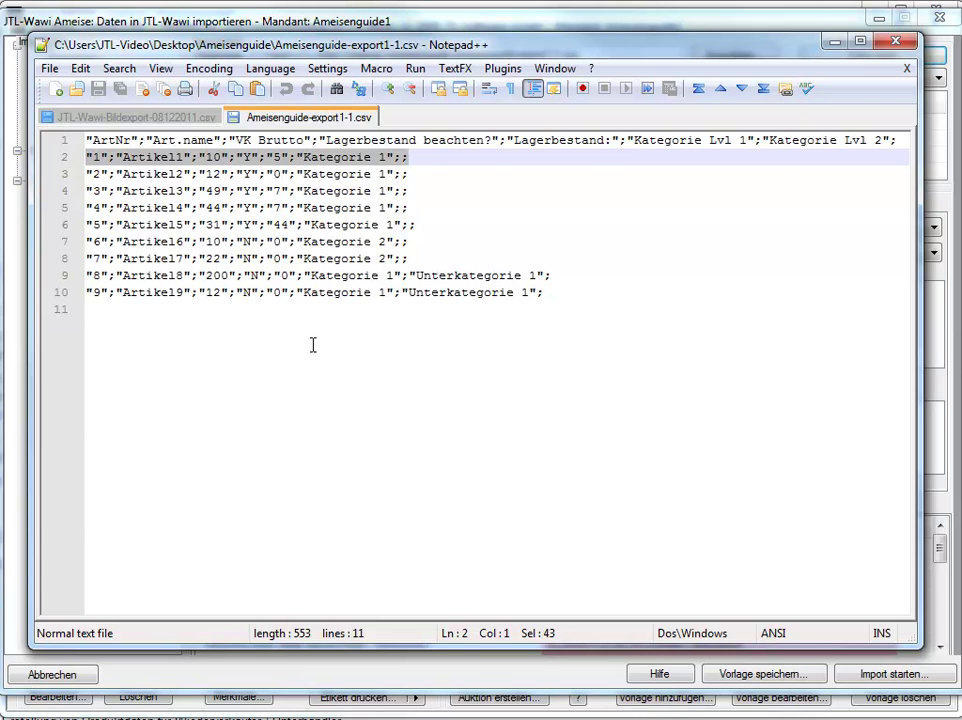
Close the text editor and review the available column delimiters for the import file, keeping Semikolon.
click(896, 43)
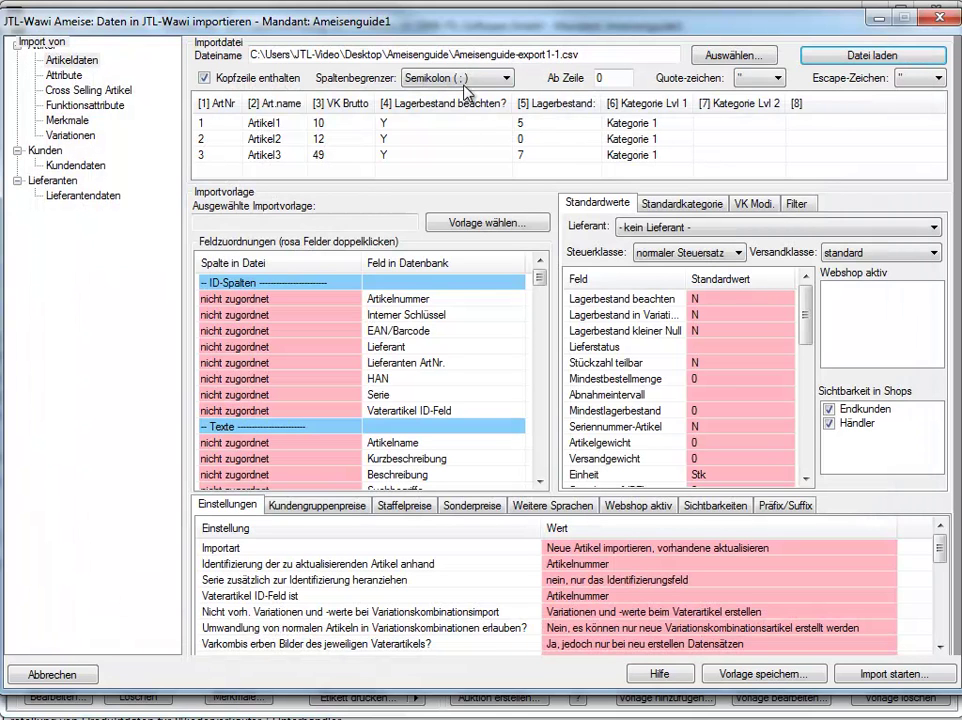
click(491, 80)
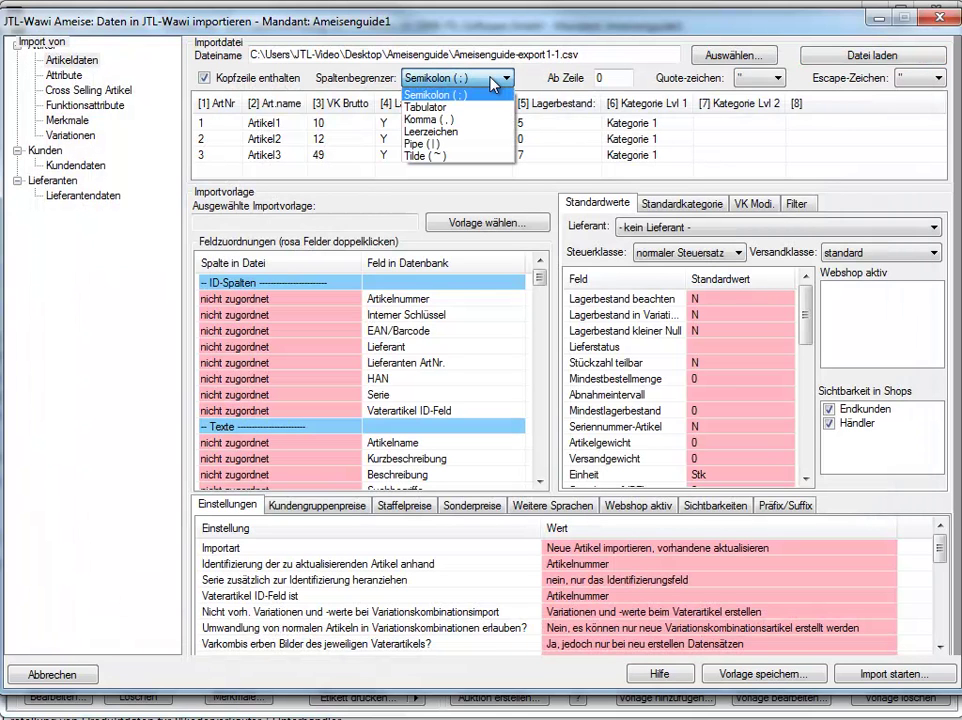
click(491, 78)
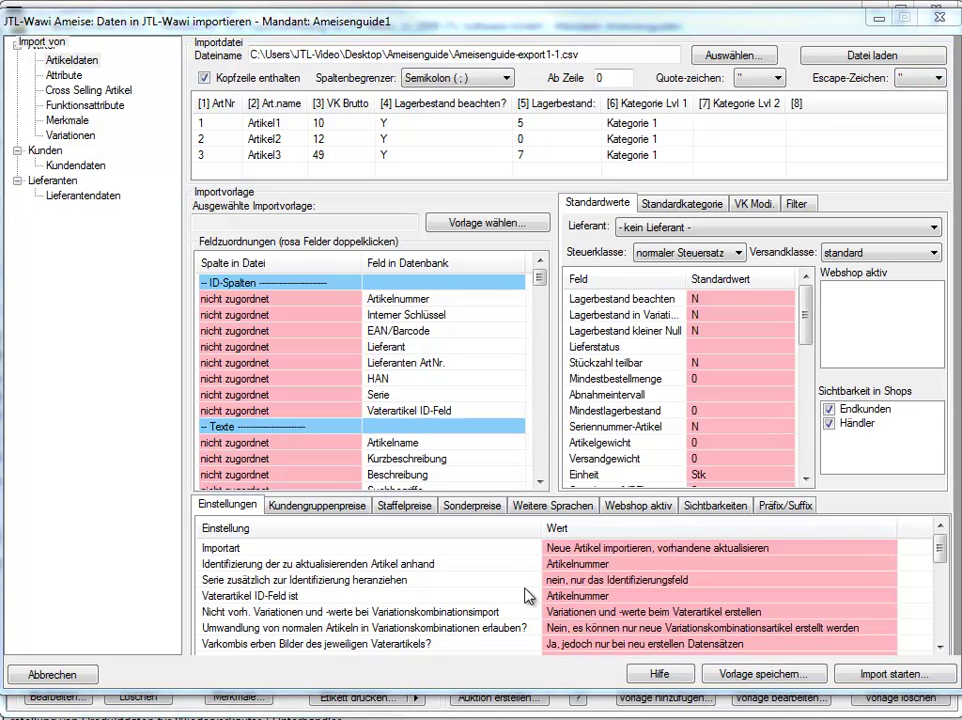
Assign the file column [1] ArtNr to the database field Artikelnummer.
double_click(313, 306)
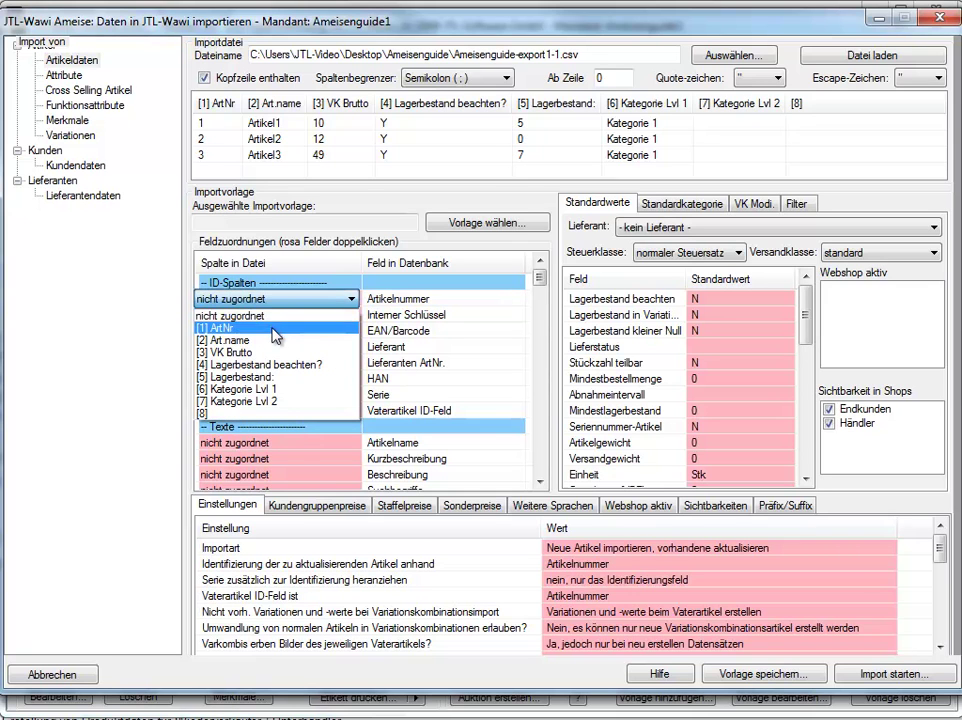
click(225, 328)
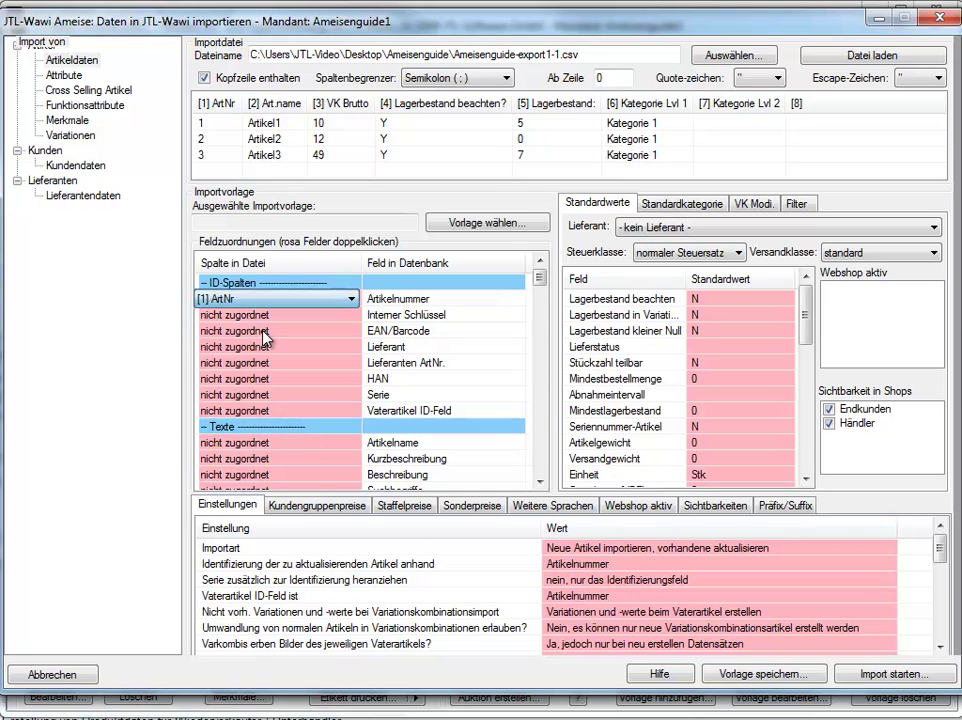
click(225, 330)
Assign the file column [2] Art.name to the database field Artikelname in the Texte section.
scroll(300, 364, down, 1)
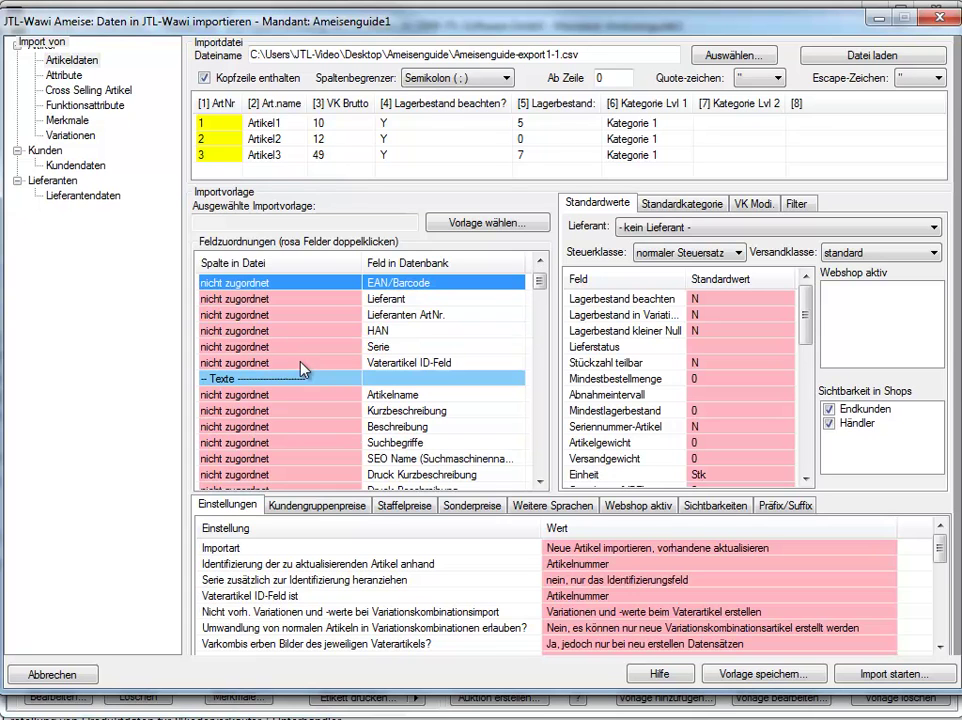
click(332, 398)
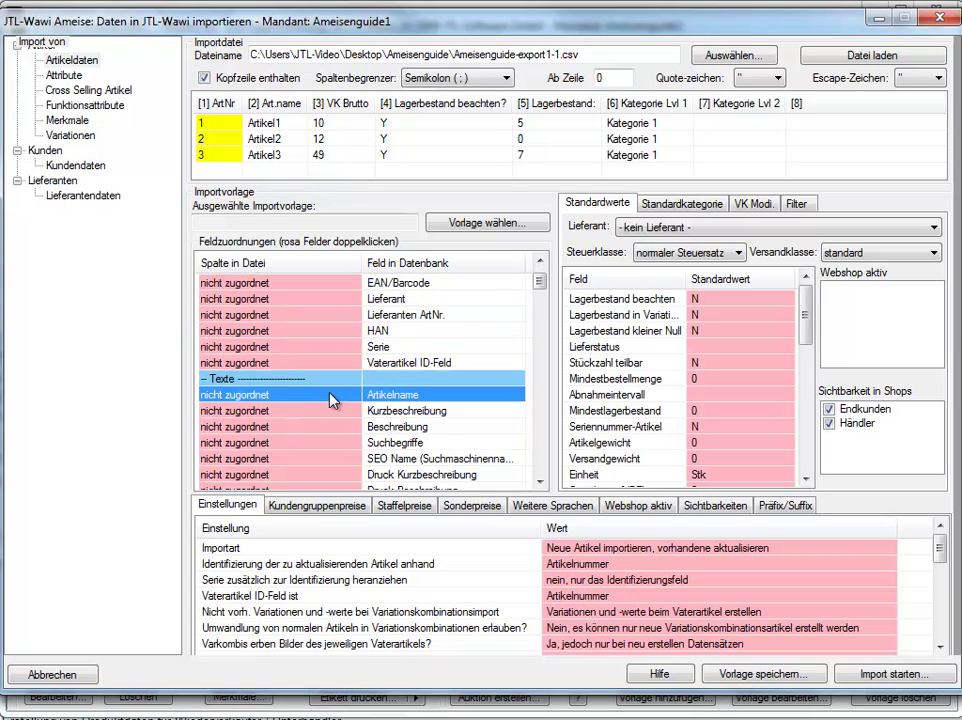
click(332, 398)
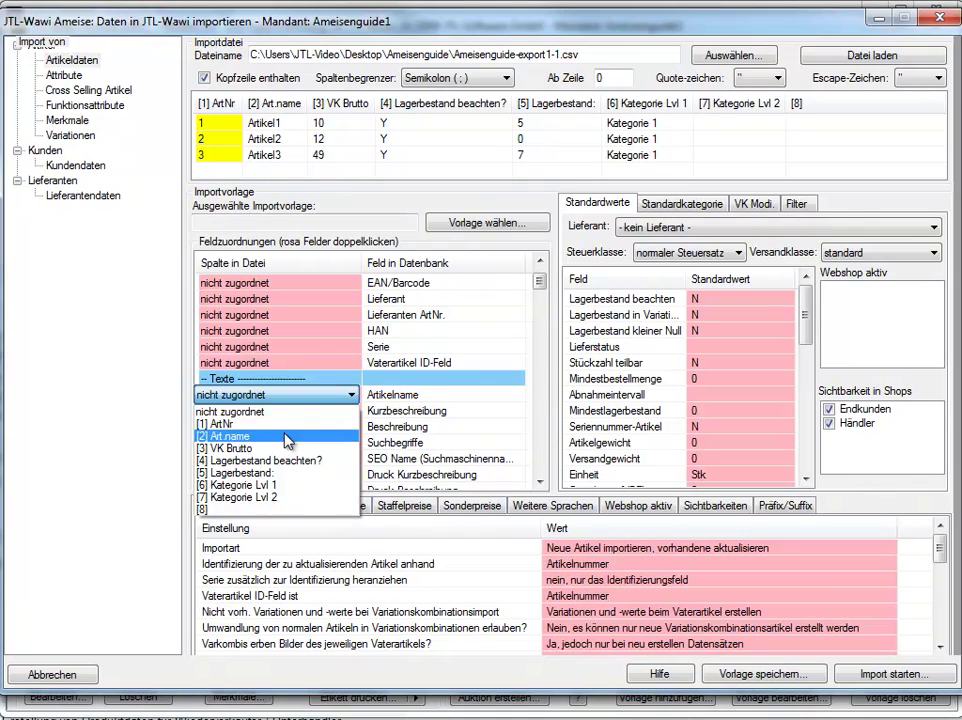
click(300, 436)
click(303, 429)
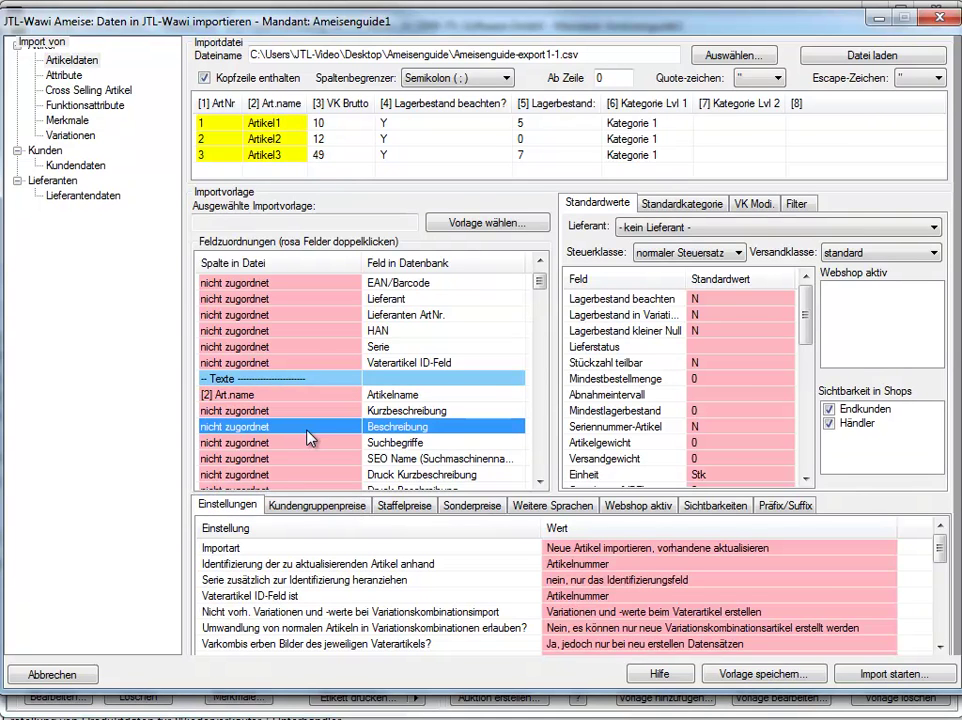
Assign the file column [3] VK Brutto to the Std. VK Brutto field in the Preise / Steuer section.
scroll(310, 438, down, 2)
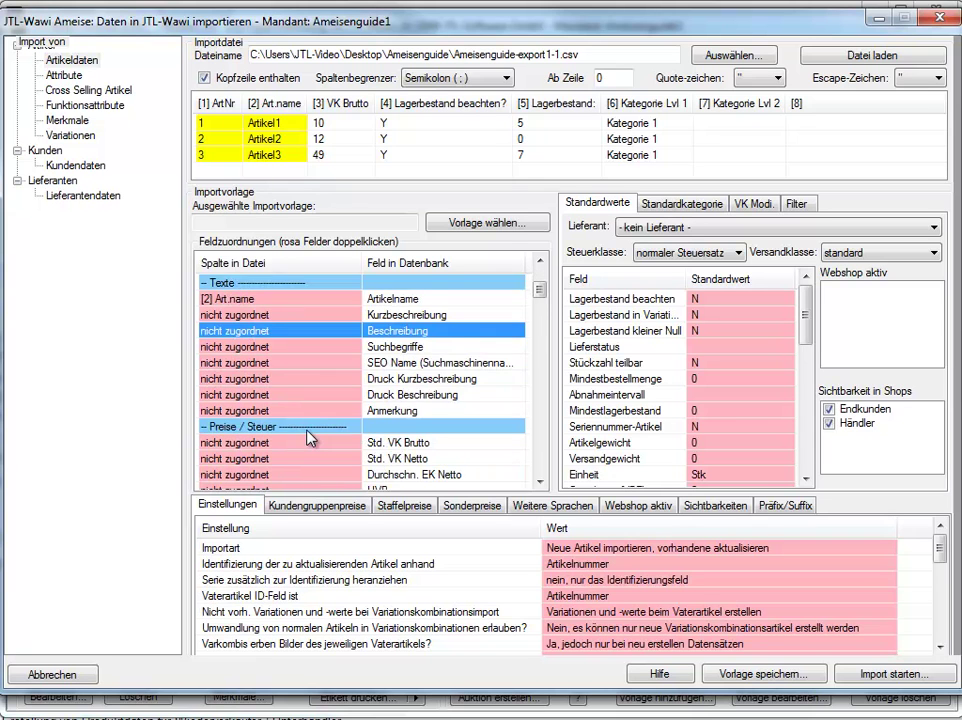
scroll(310, 438, down, 1)
click(300, 396)
double_click(300, 396)
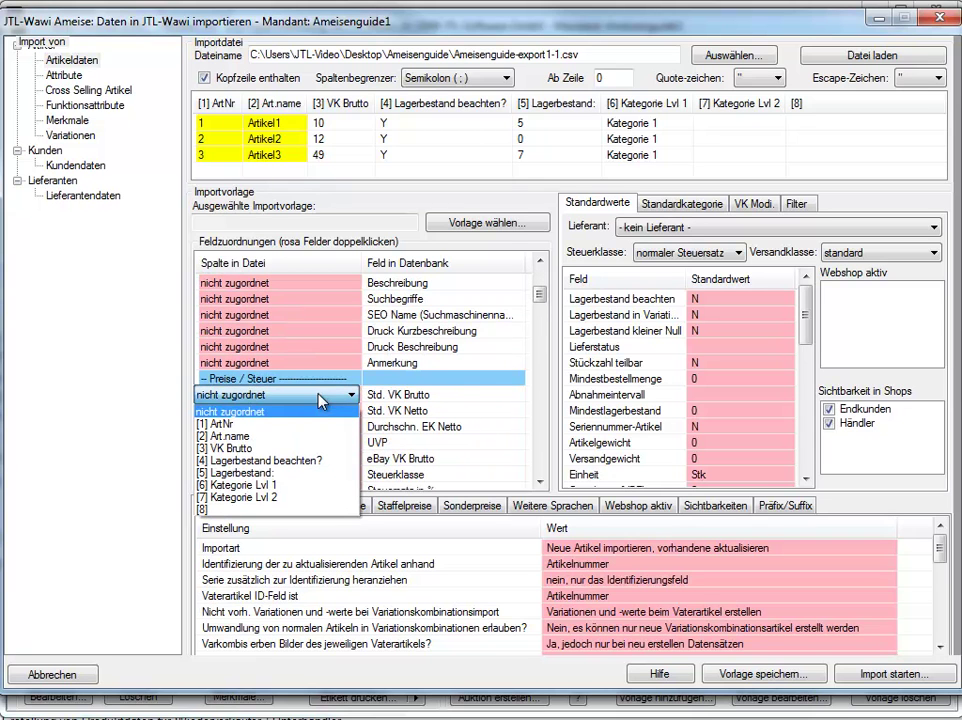
click(281, 452)
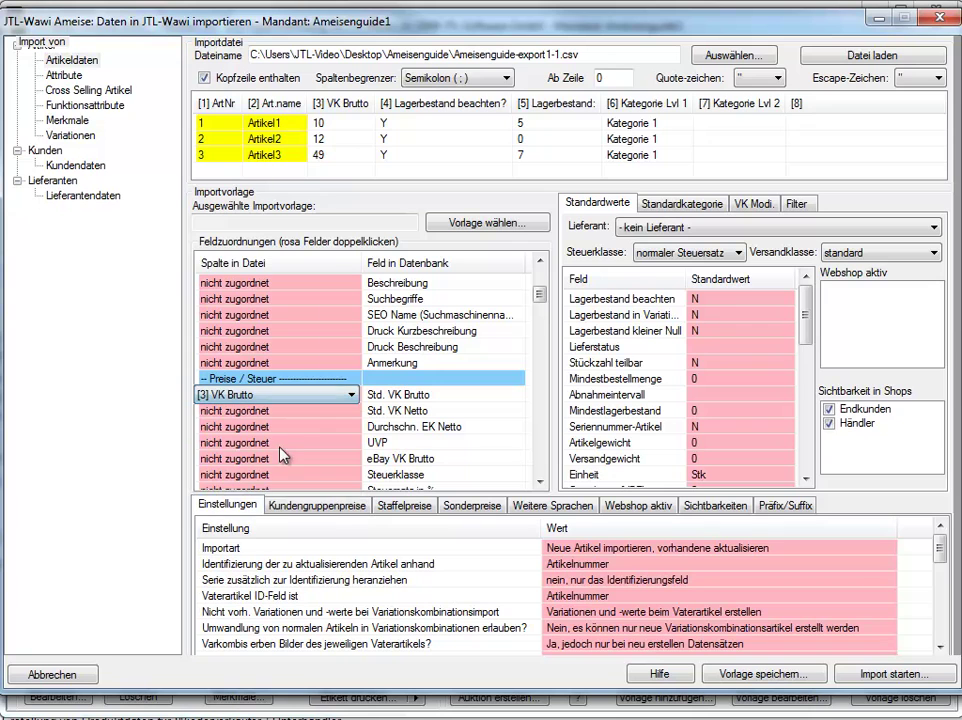
click(275, 432)
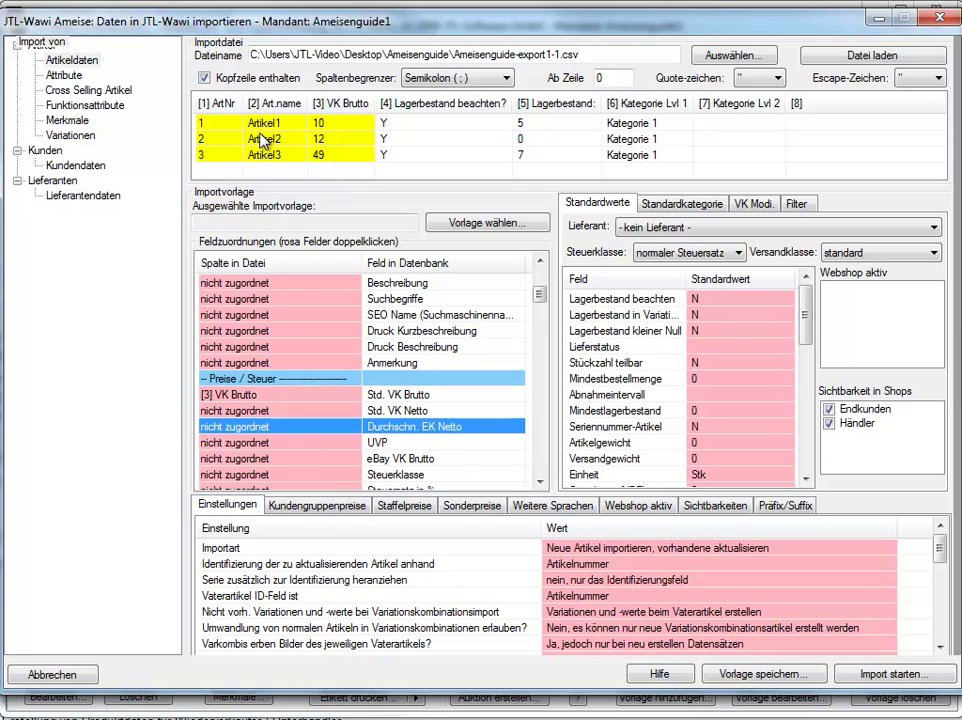
In the Lagerbestand section, assign file column [4] Lagerbestand beachten? to Lagerbestand beachten and column [5] Lagerbestand: to Lagerbestand.
click(307, 444)
scroll(310, 452, down, 3)
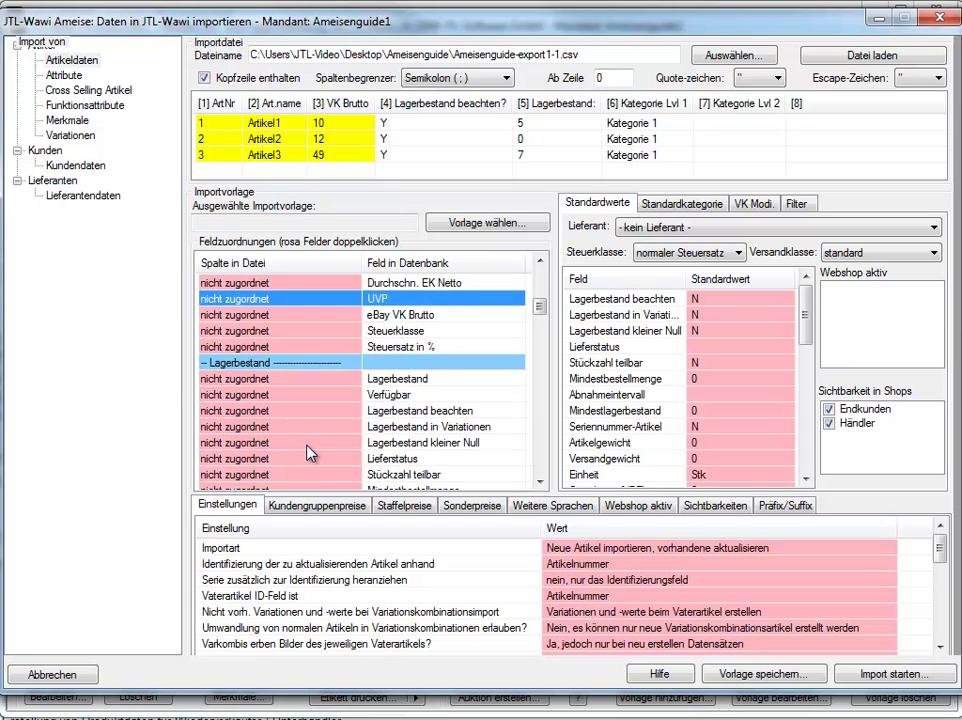
double_click(340, 411)
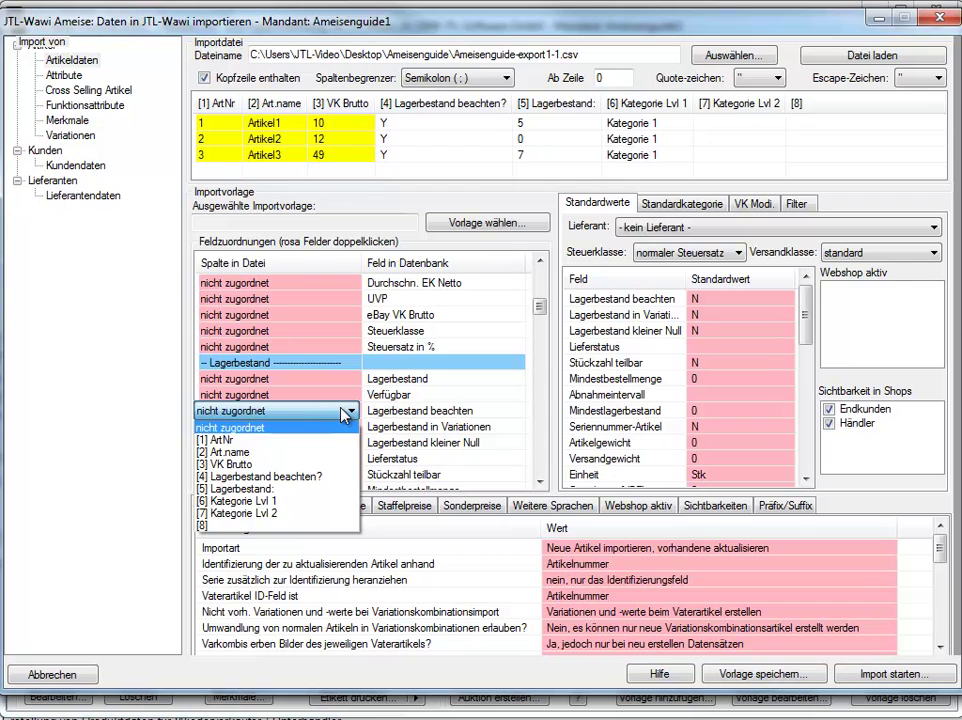
click(266, 478)
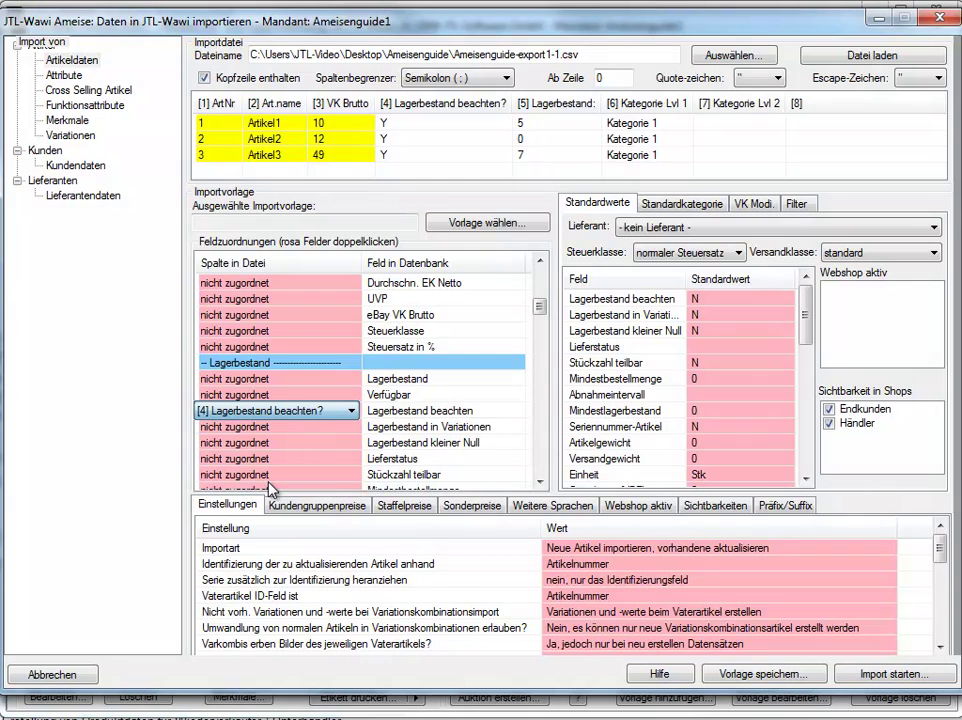
double_click(337, 380)
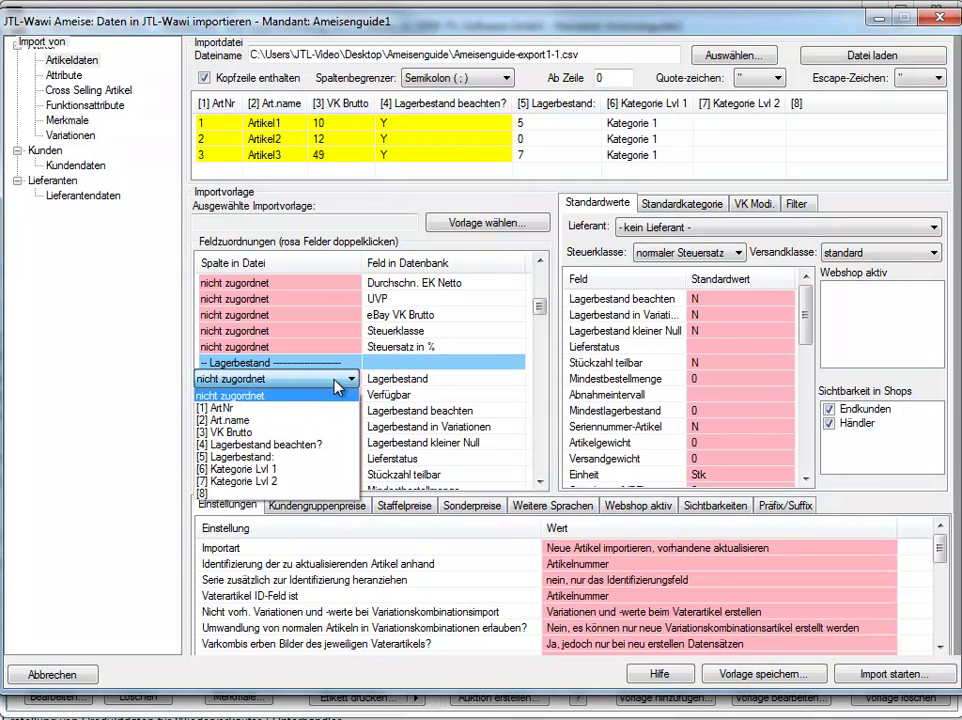
click(305, 456)
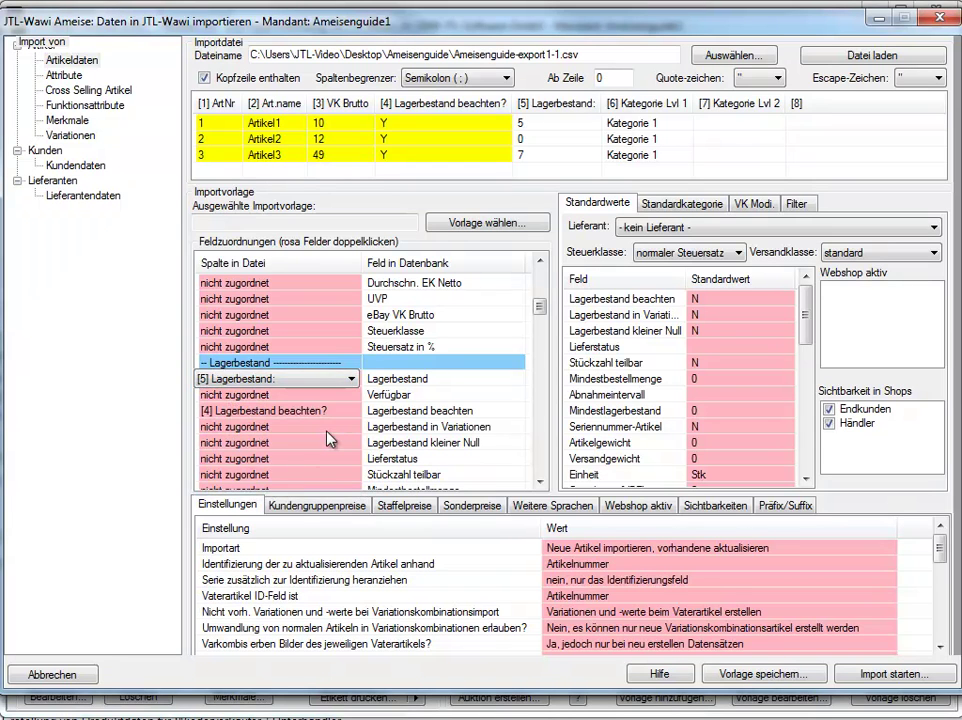
click(324, 430)
Assign the file column [6] Kategorie Lvl 1 to the Kategorie Level 1 field in the Kategoriehierarchie section.
scroll(324, 440, down, 3)
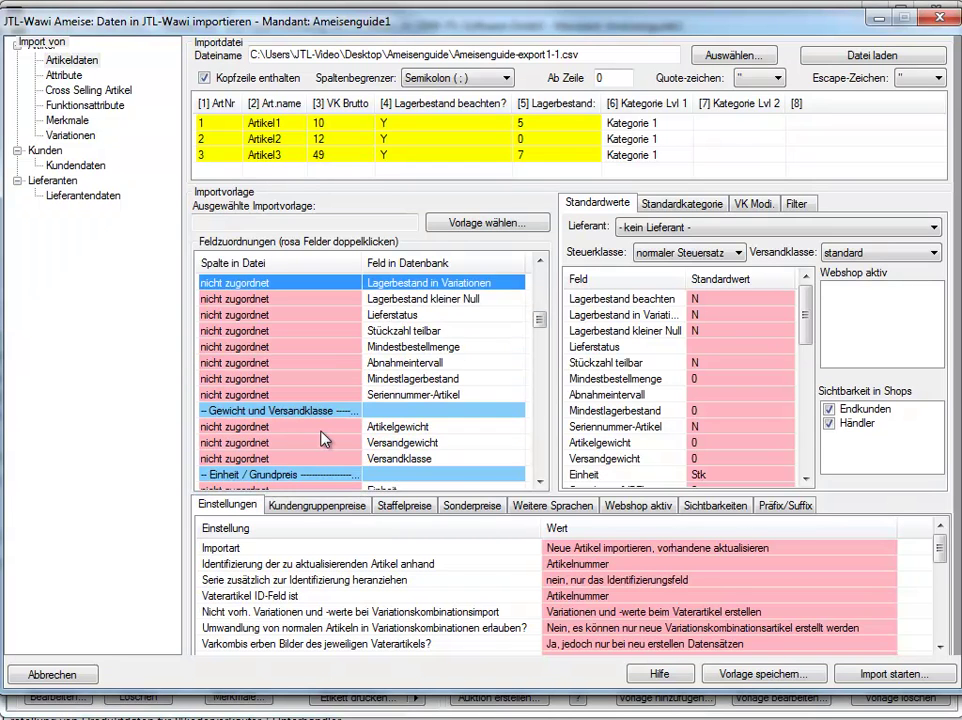
scroll(324, 440, down, 8)
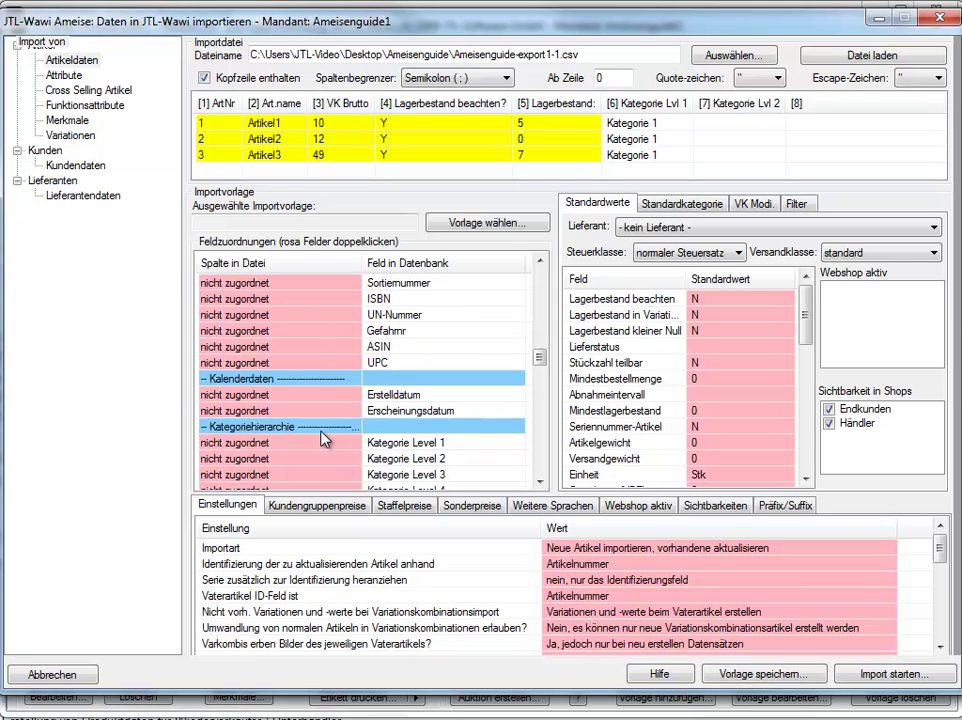
scroll(324, 440, down, 1)
double_click(322, 397)
click(322, 397)
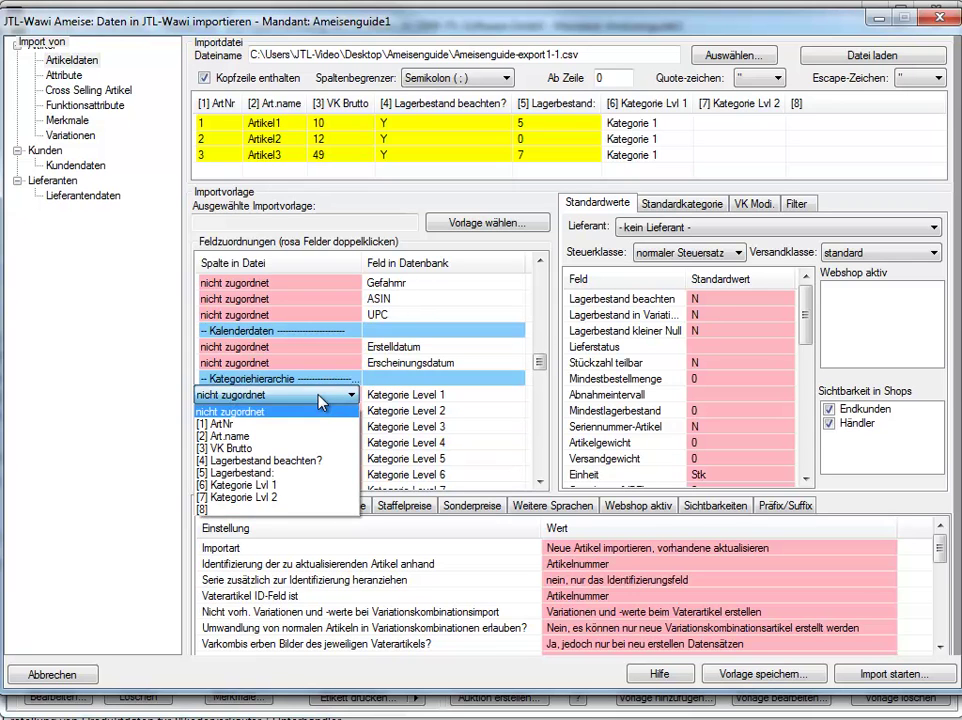
click(245, 485)
Assign the file column [7] Kategorie Lvl 2 to the database field Kategorie Level 2.
click(331, 412)
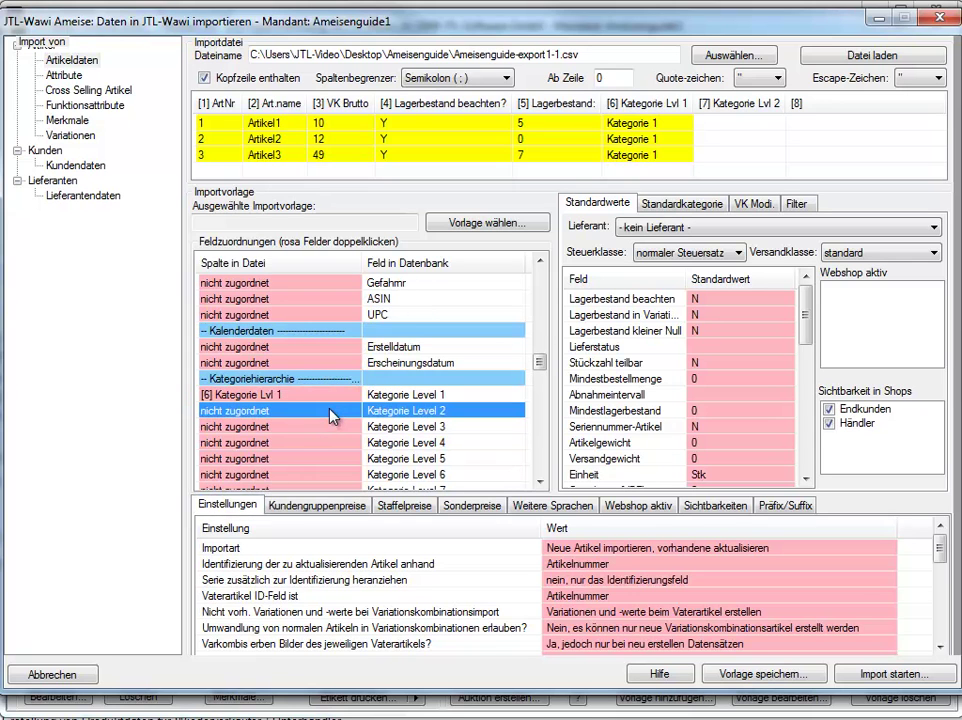
double_click(331, 414)
click(333, 413)
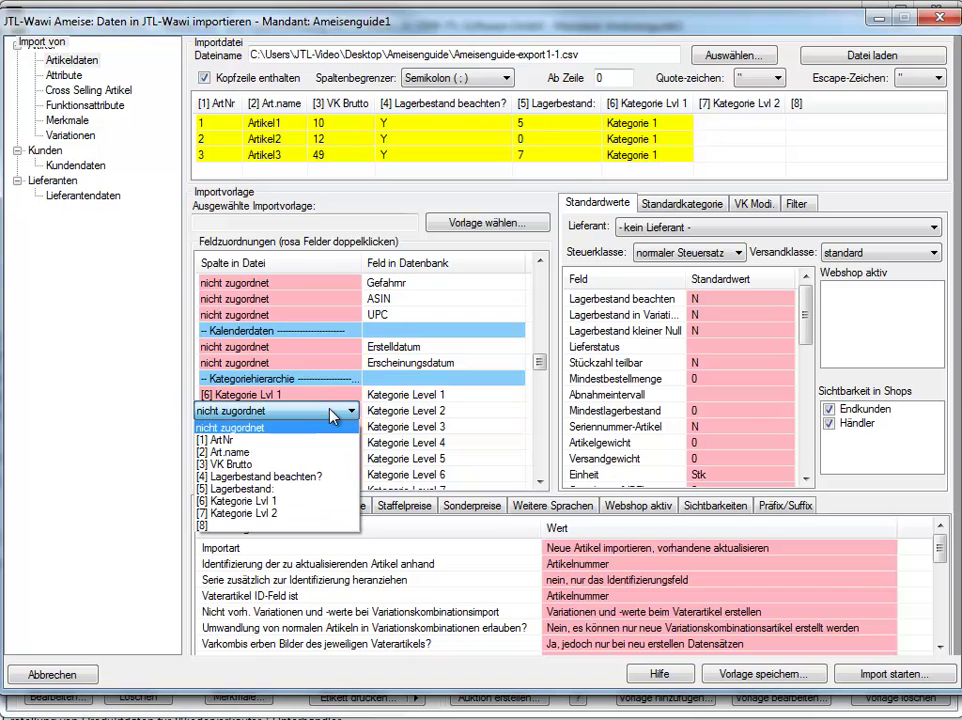
click(296, 511)
click(331, 458)
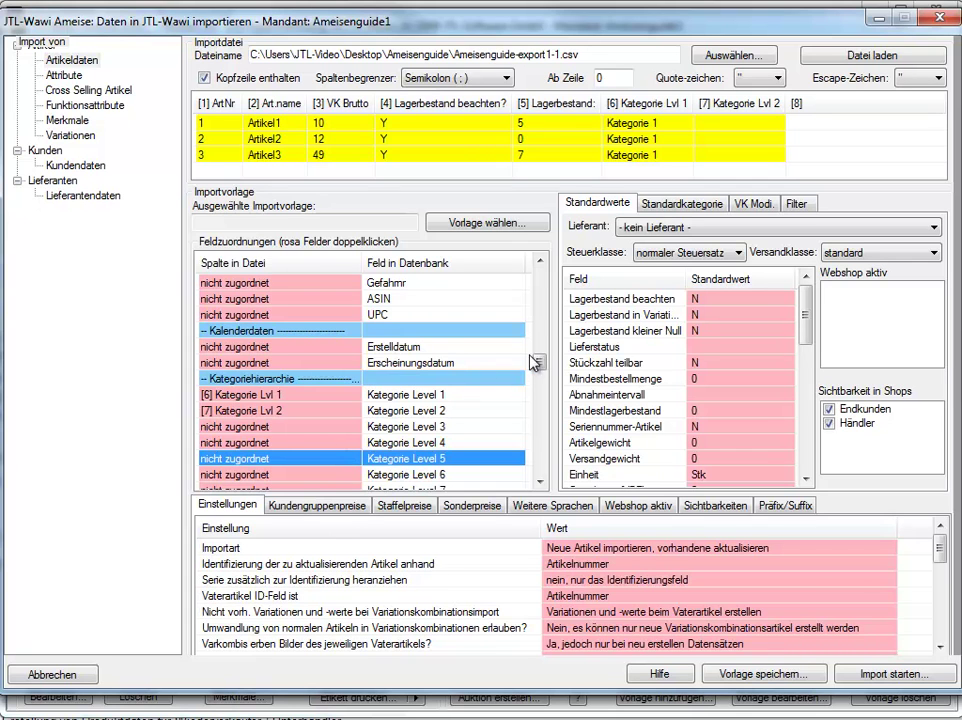
Check the Artikelnummer mapping and the setting that identifies the articles being updated, keeping Artikelnummer.
drag(543, 361, 541, 277)
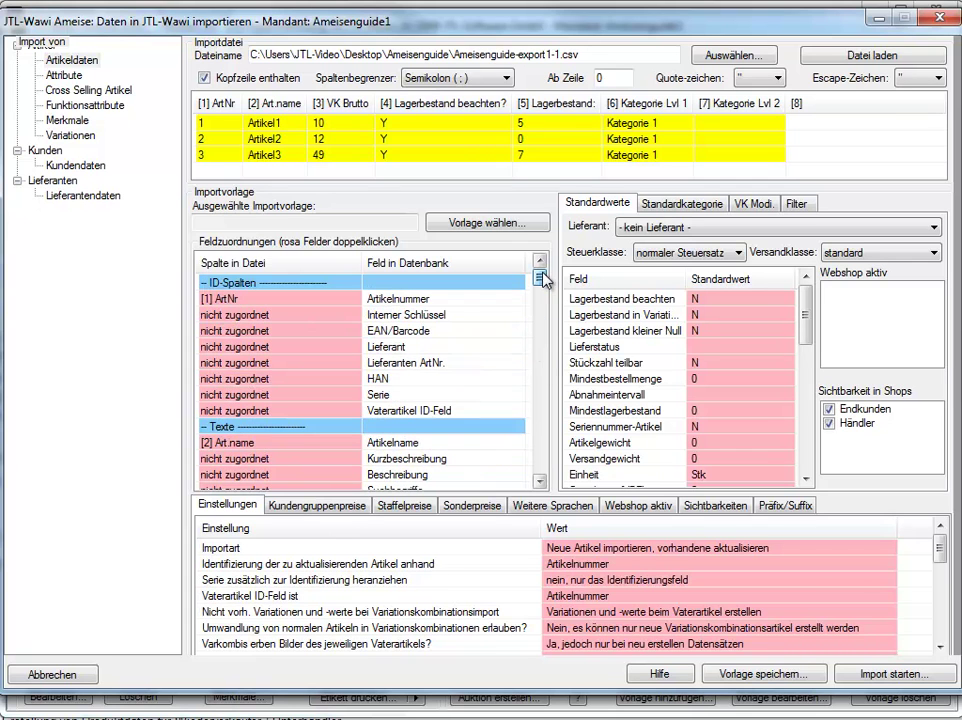
click(412, 305)
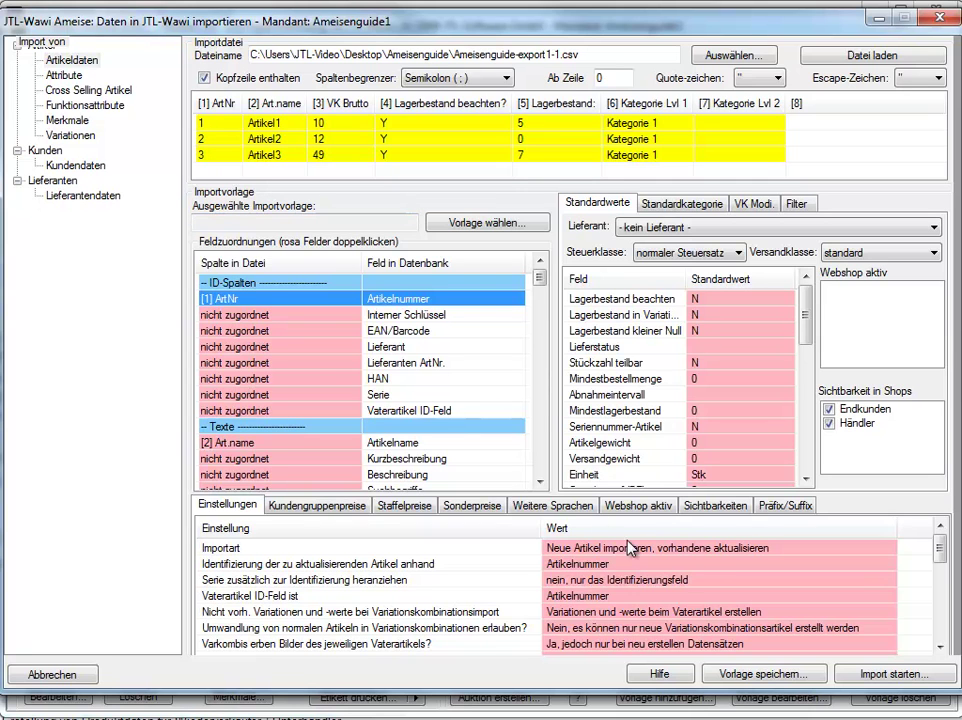
click(709, 566)
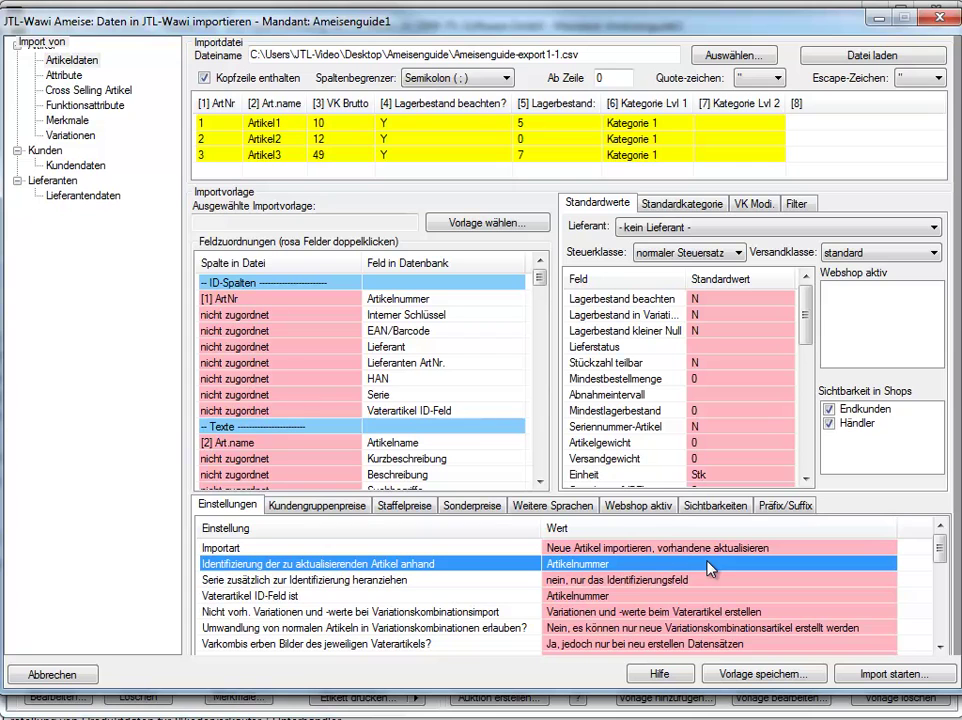
click(709, 567)
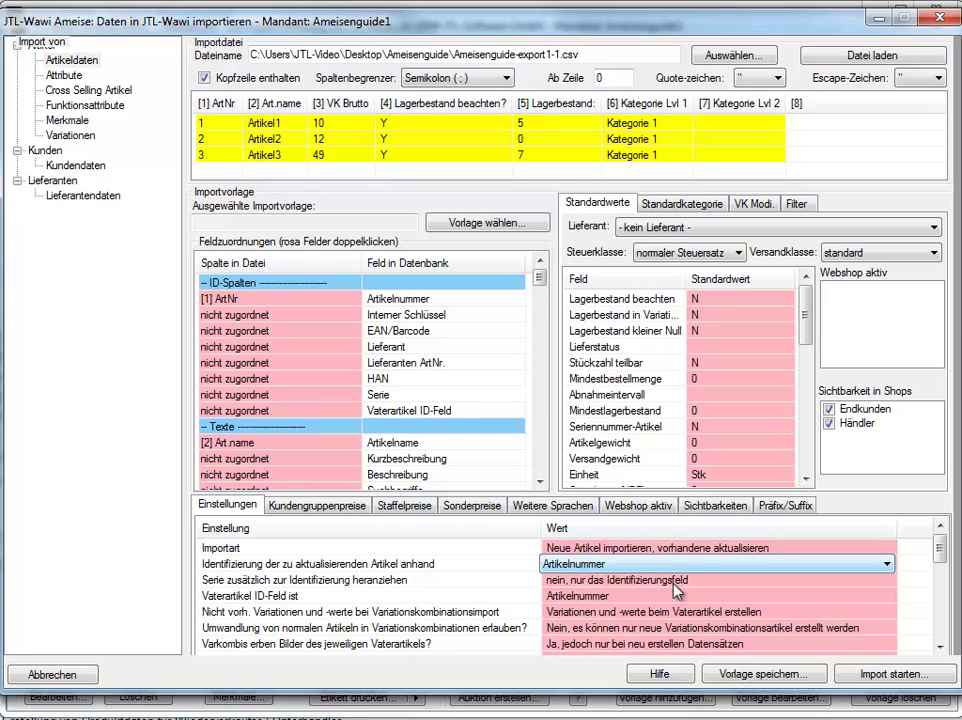
click(676, 588)
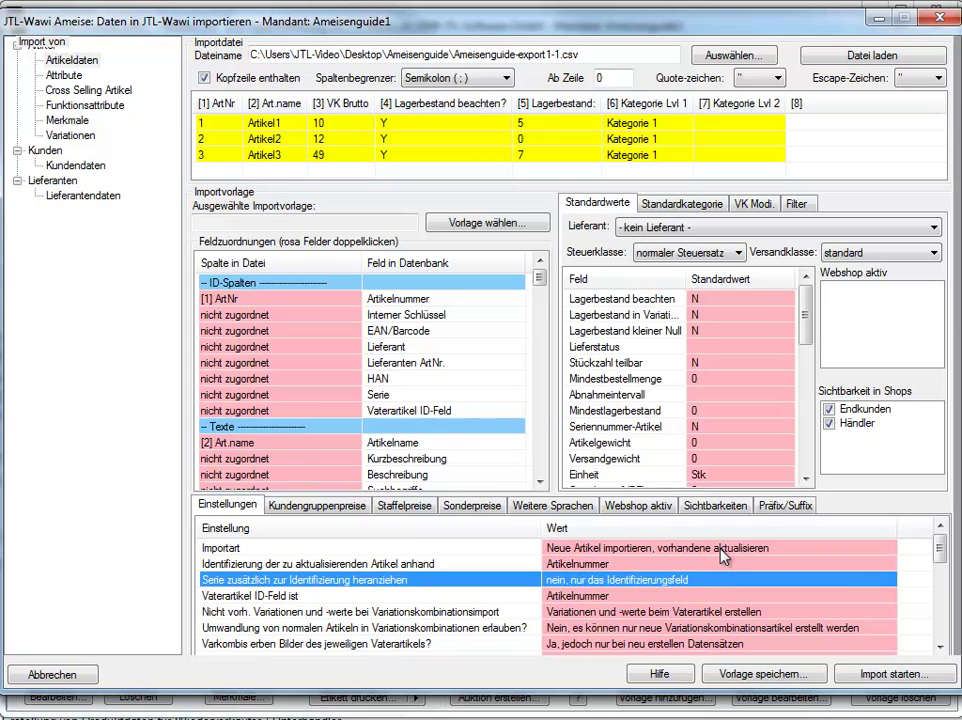
Review the available Importart options and keep Neue Artikel importieren, vorhandene aktualisieren.
click(723, 557)
click(723, 557)
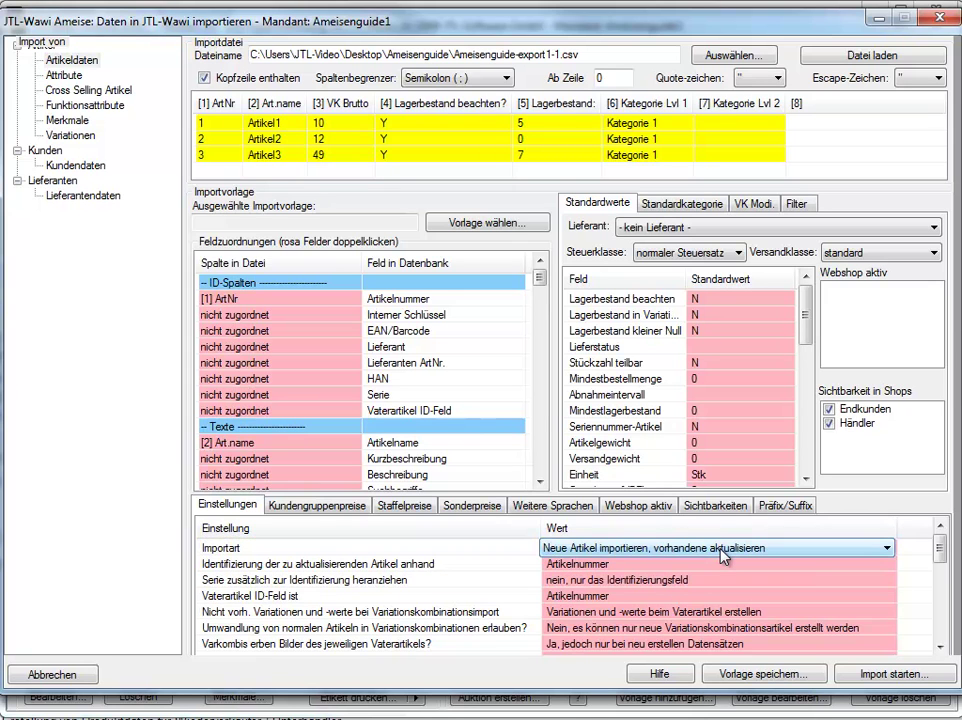
click(723, 557)
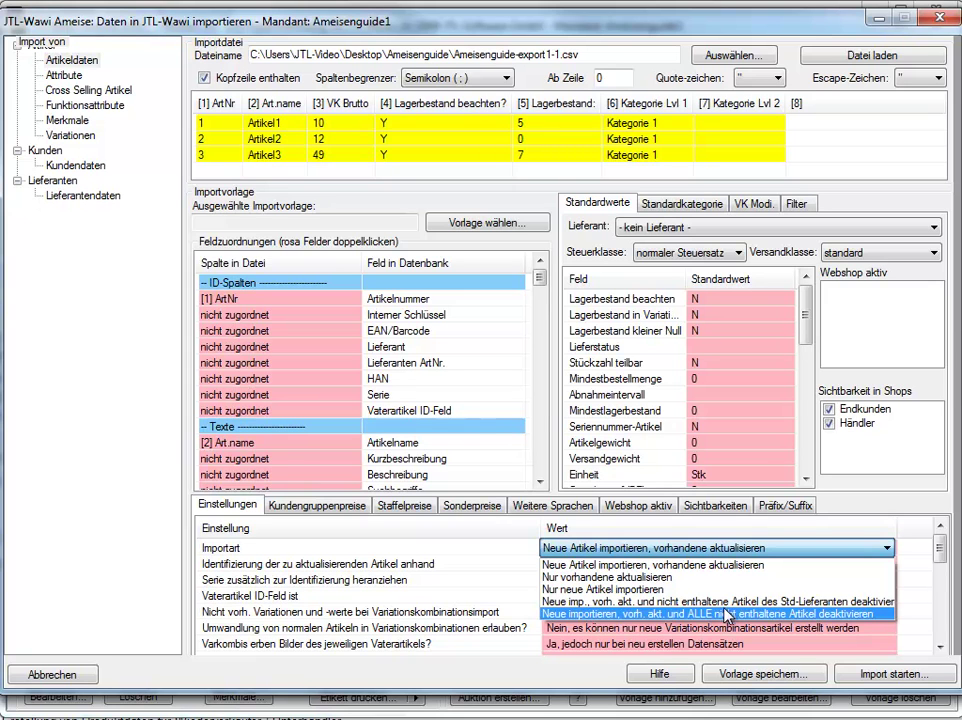
click(820, 564)
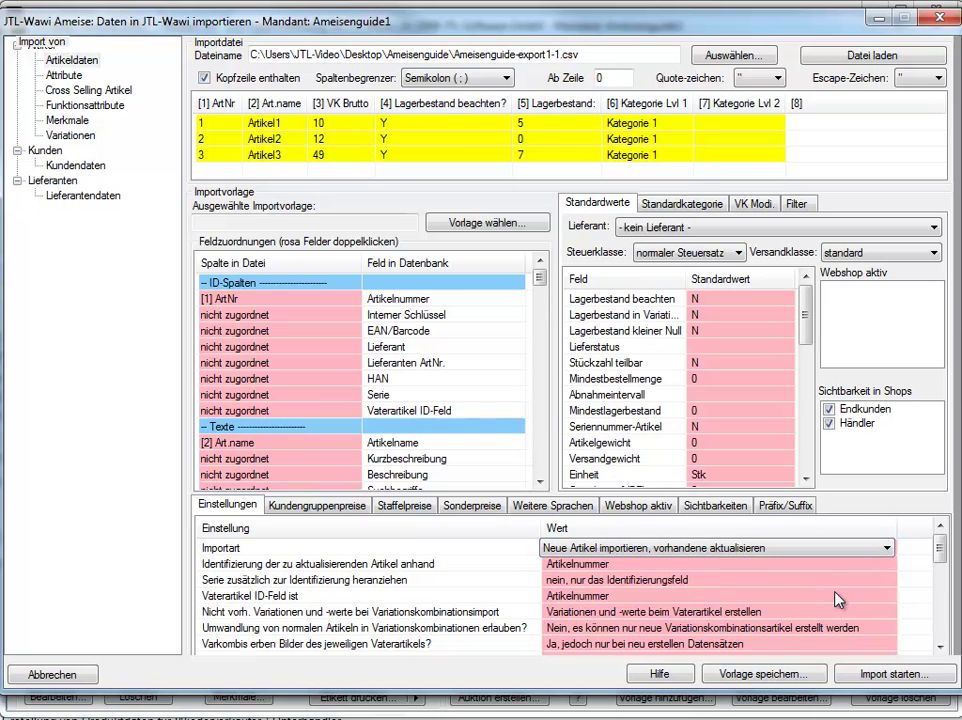
click(806, 584)
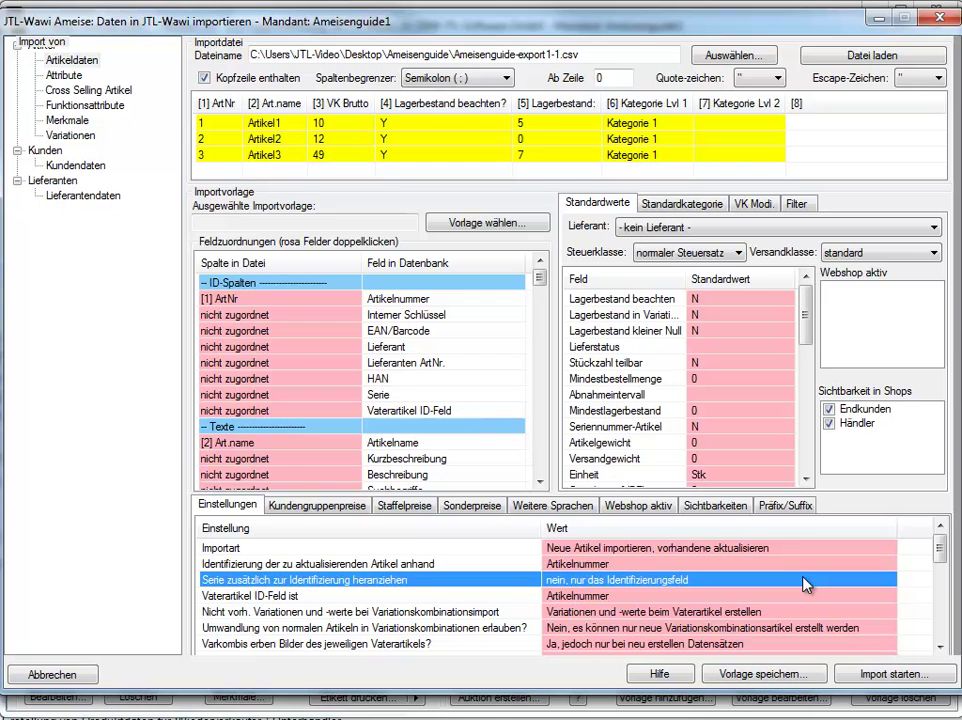
Open the import process, perform a test run without importing, and check the imported and updated article totals in its report.
click(895, 674)
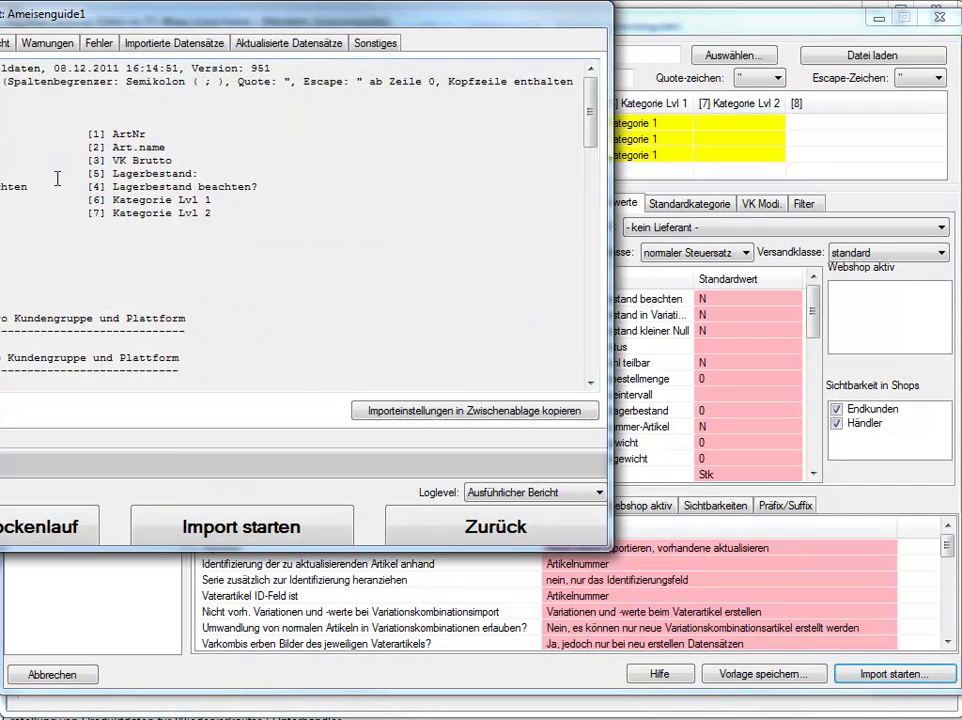
drag(268, 27, 450, 101)
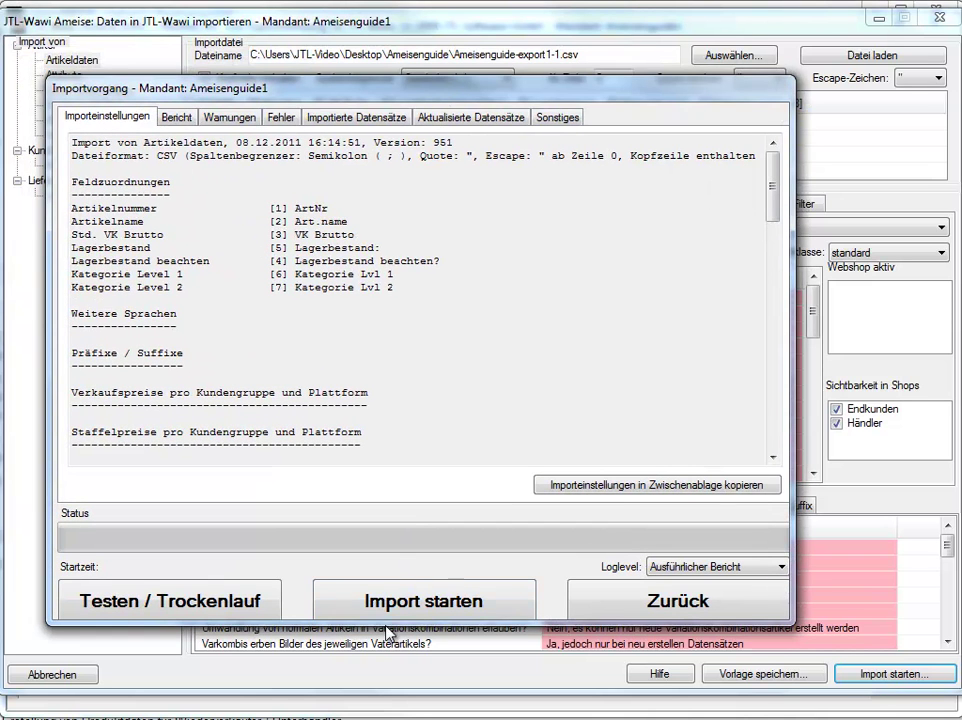
click(250, 601)
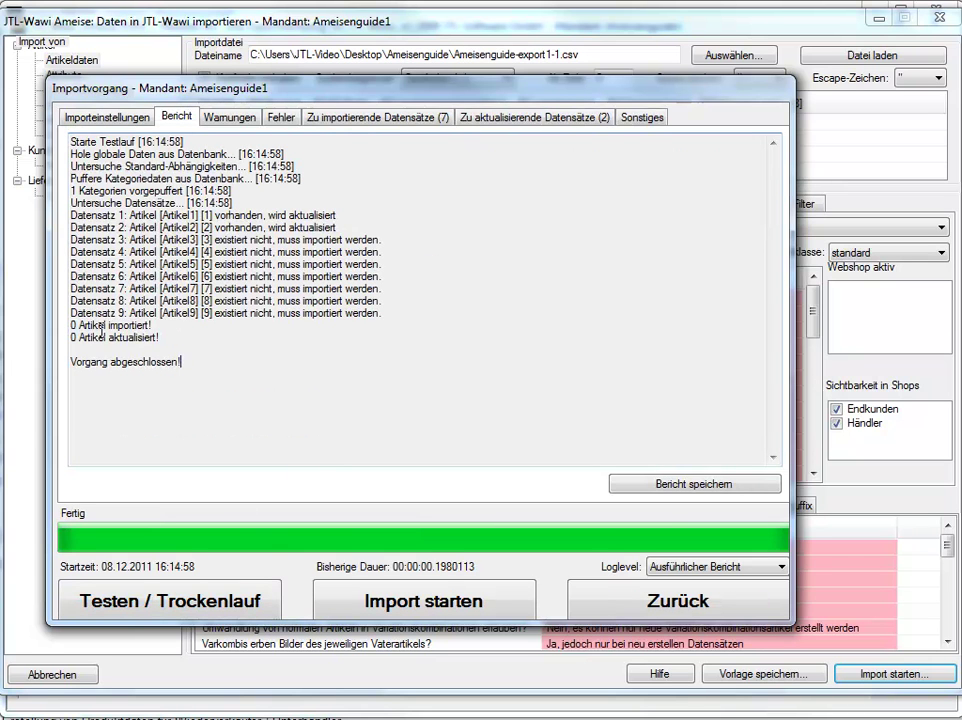
drag(71, 325, 189, 337)
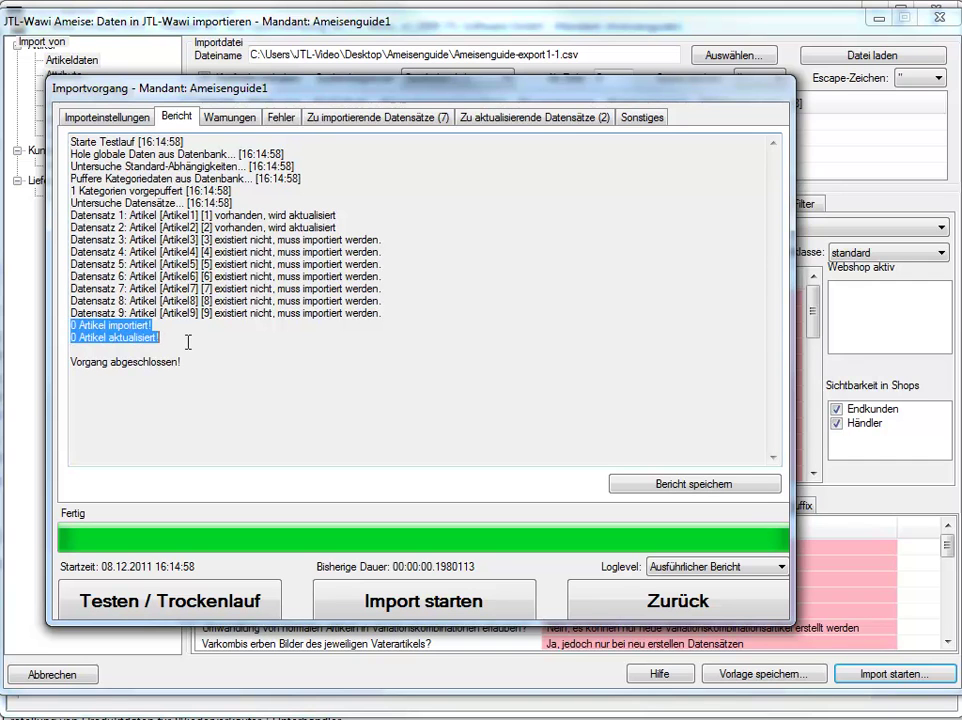
Run the actual import of the article data and return to the import settings.
click(497, 608)
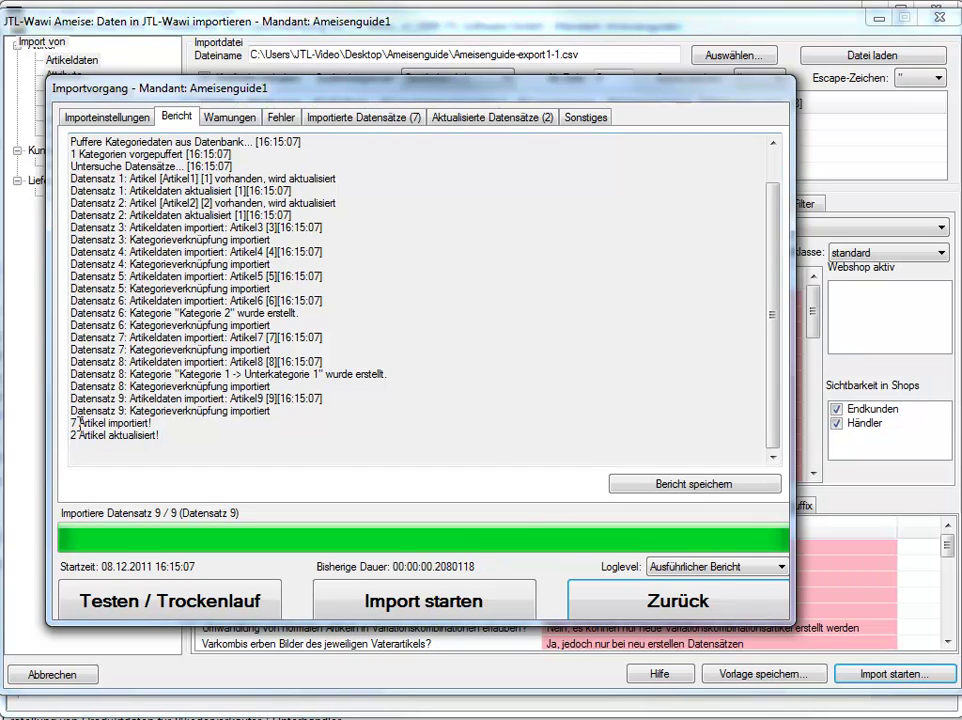
click(656, 597)
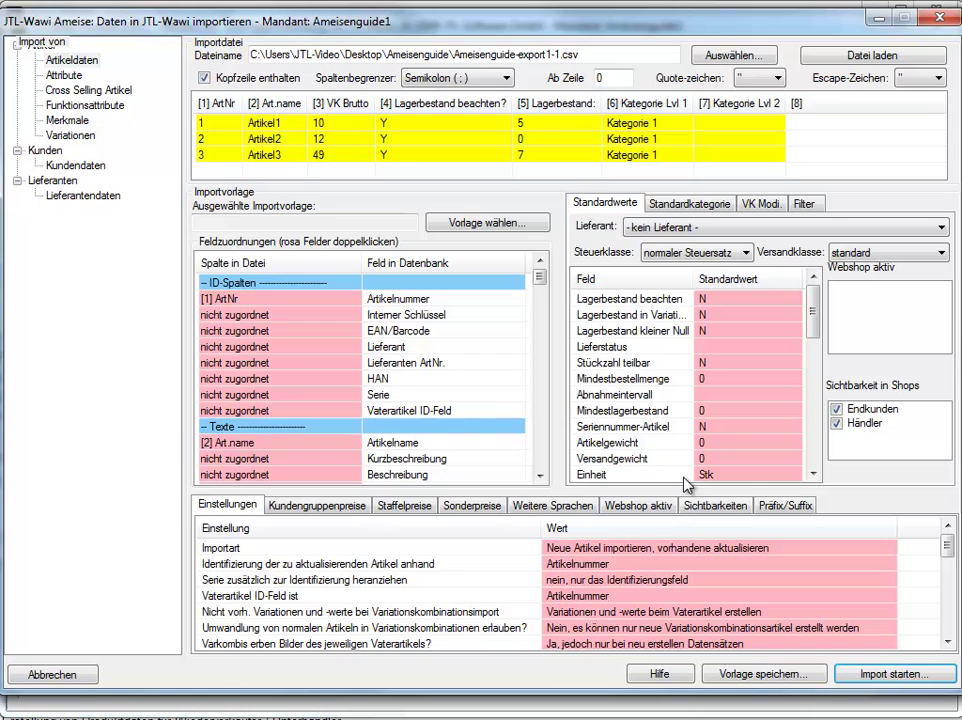
Save the current import settings as a new template named Video1.
click(815, 674)
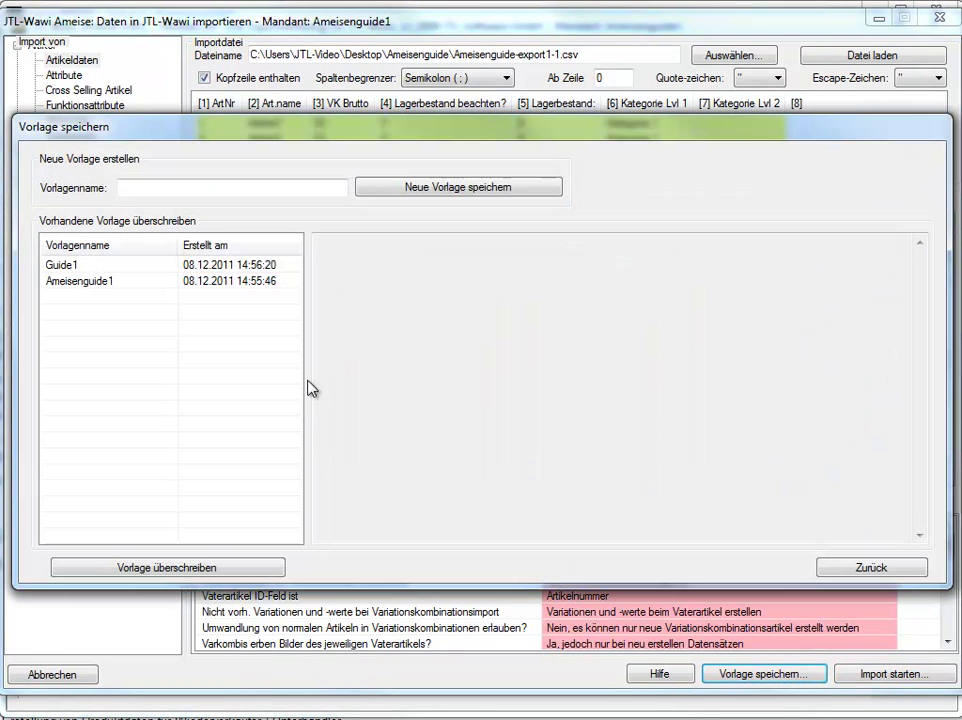
click(178, 191)
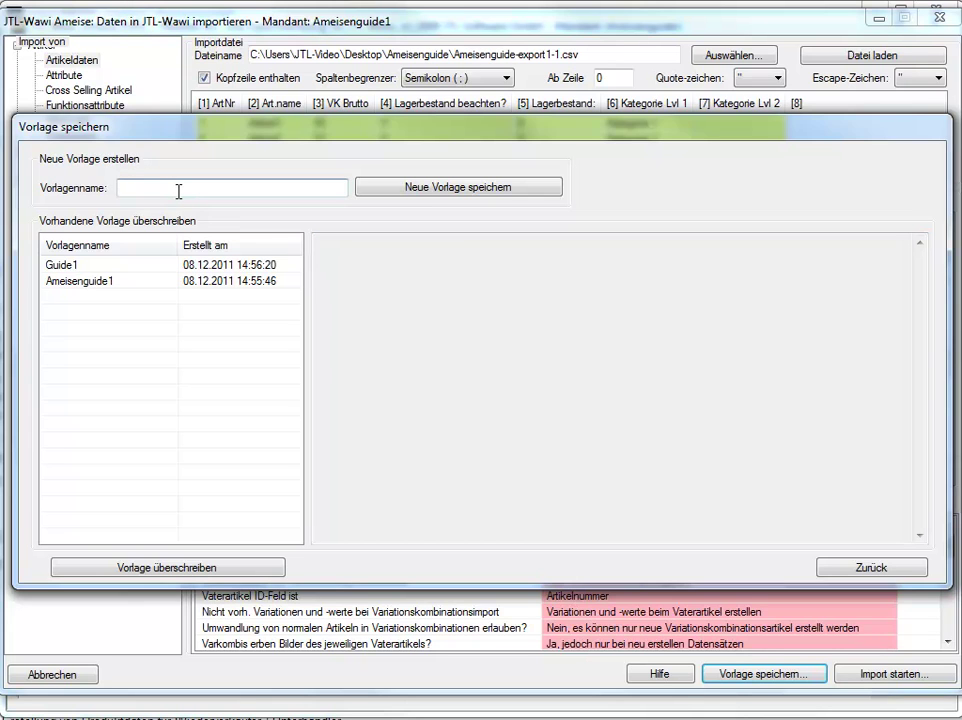
text(Video1)
click(485, 201)
click(648, 451)
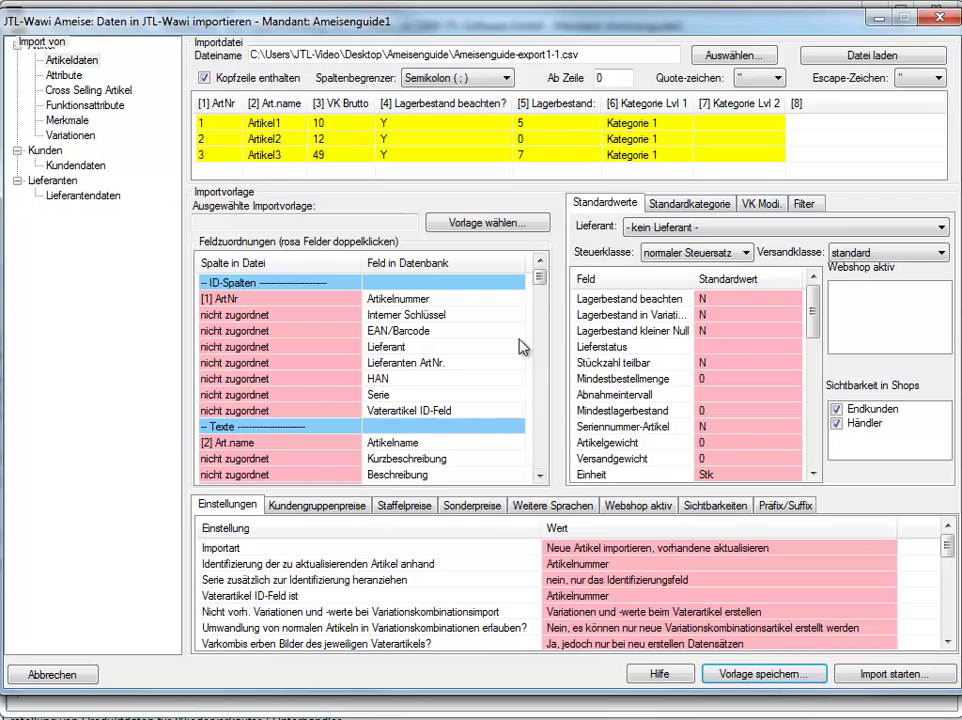
View the list of saved import templates and return without loading one.
click(491, 223)
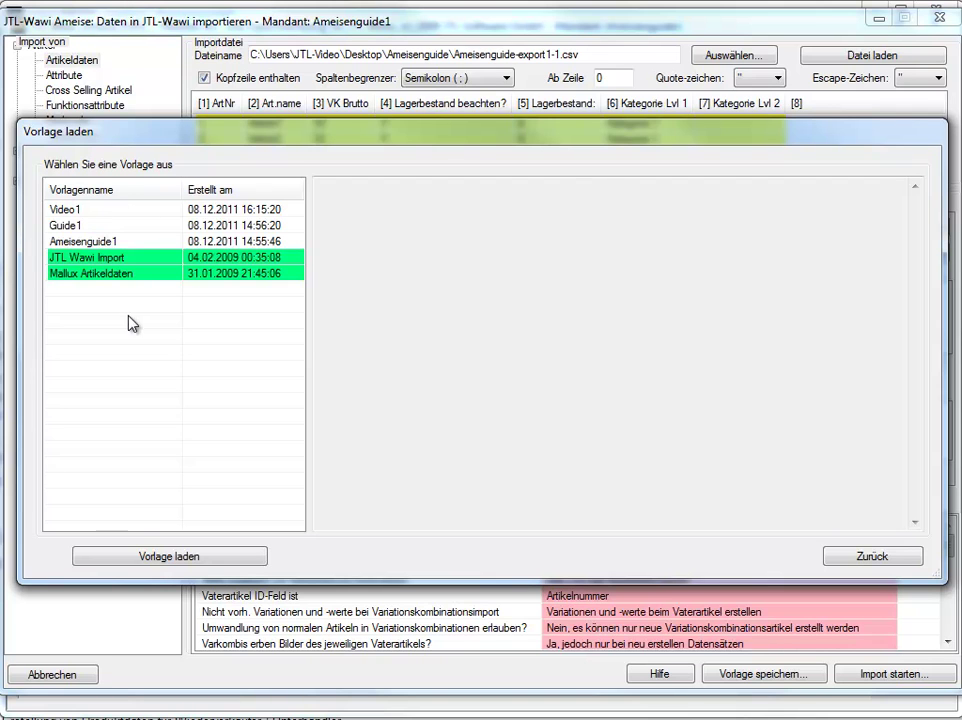
click(872, 558)
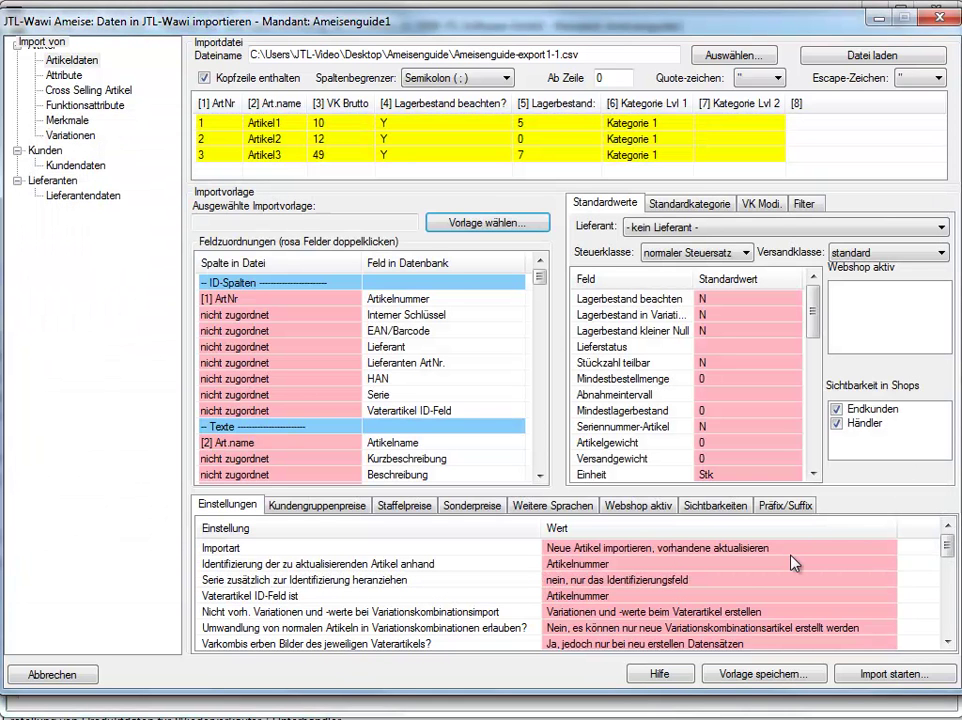
Close JTL-Wawi Ameise and list the products of Kategorie 1 in JTL-Wawi to check the imported articles.
click(949, 18)
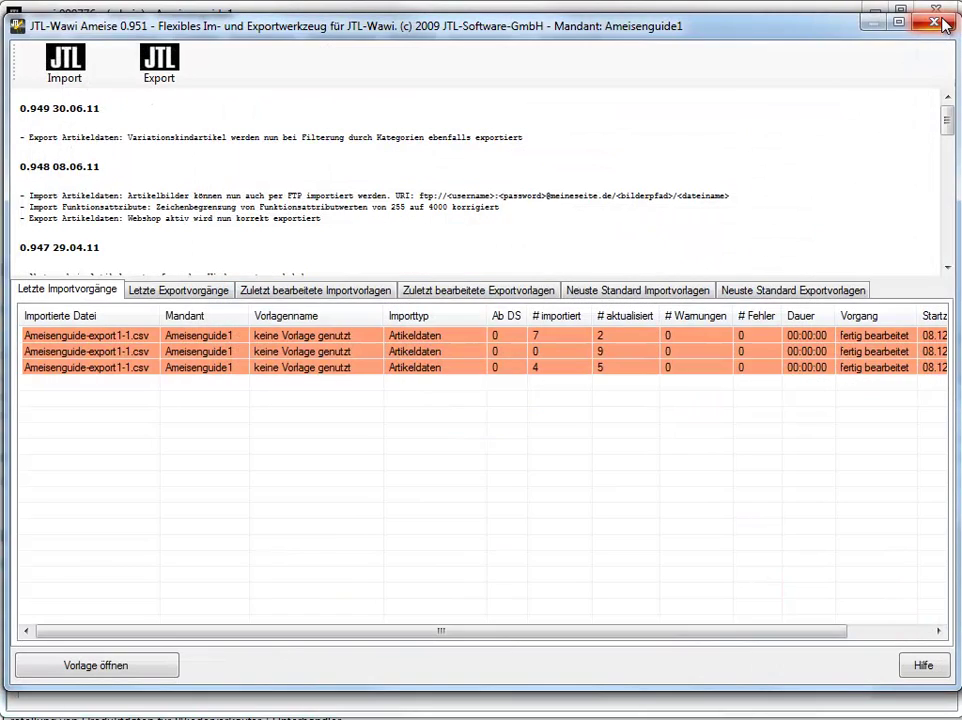
click(940, 22)
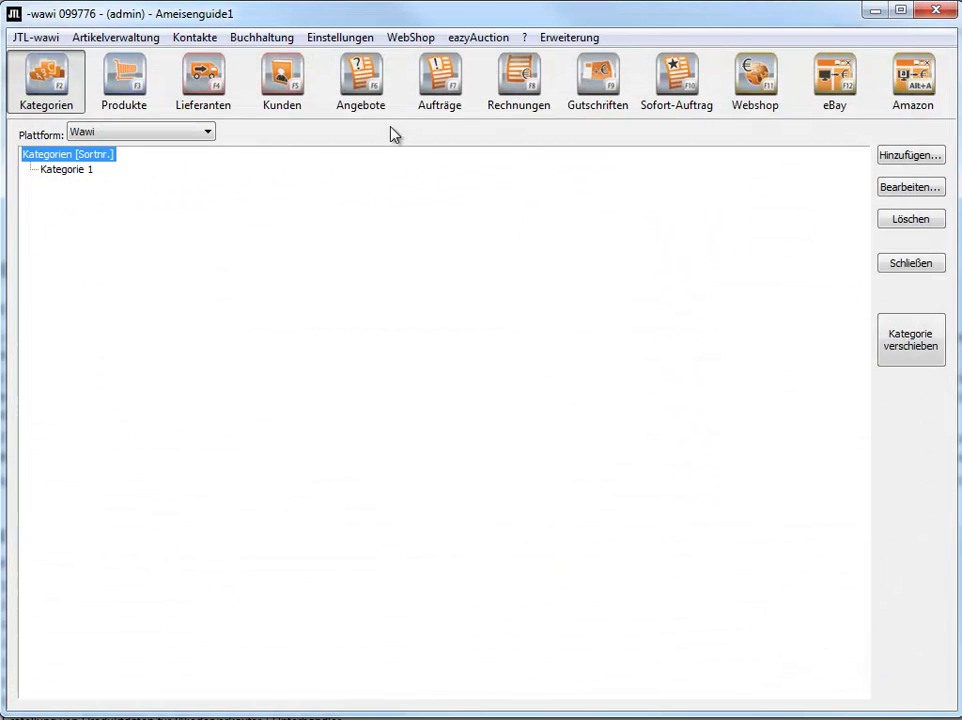
click(123, 97)
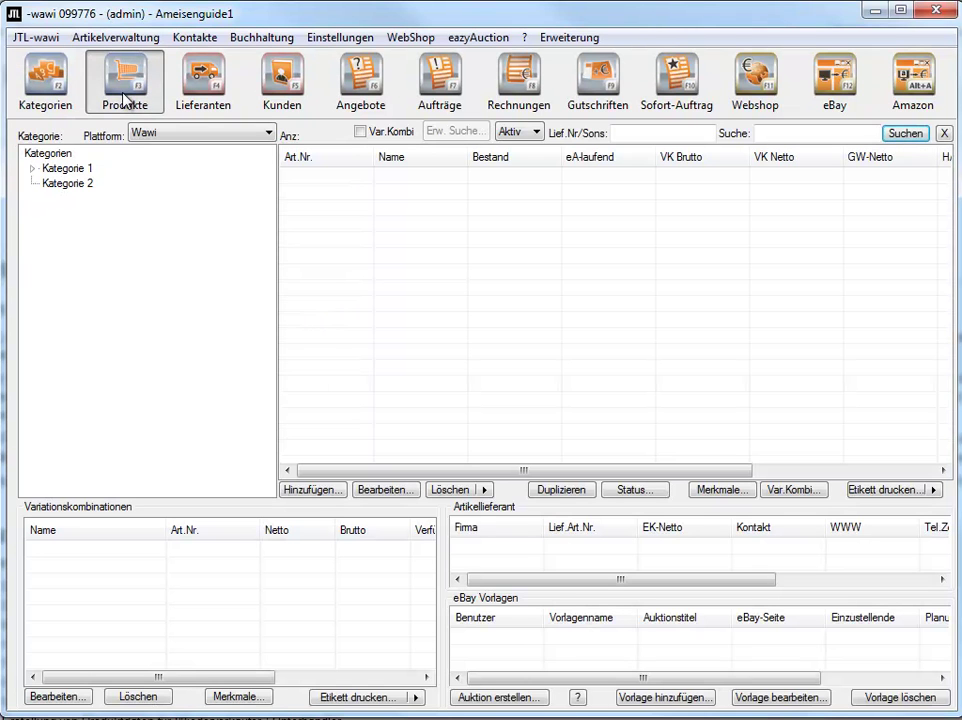
click(82, 170)
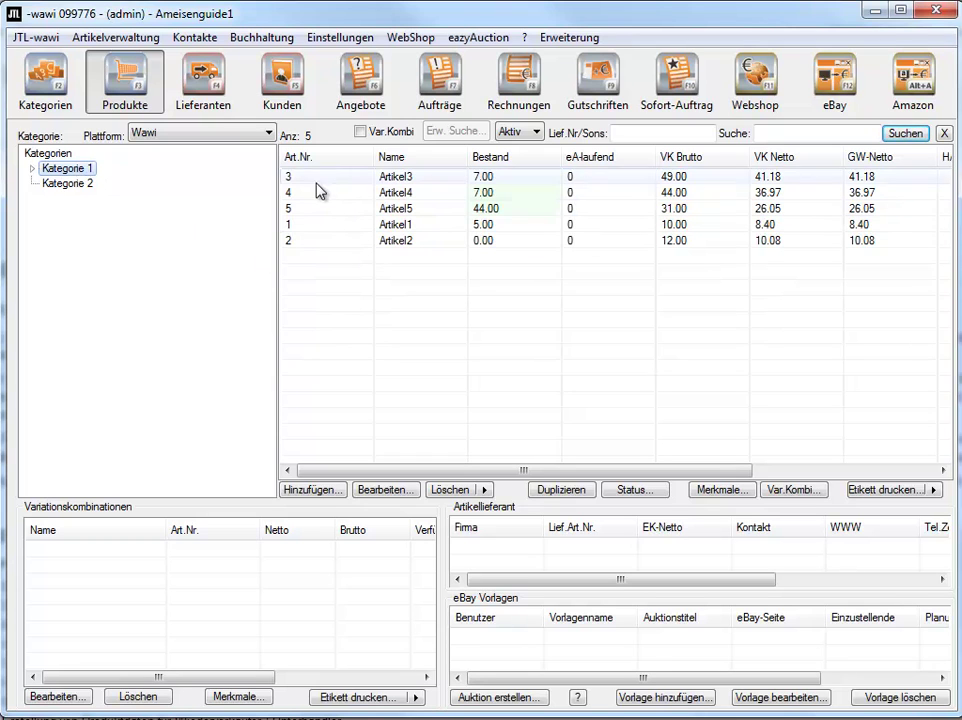
Sort the Kategorie 1 products by article number and check the article lists of Unterkategorie 1, Kategorie 2 and Kategorie 1.
click(340, 165)
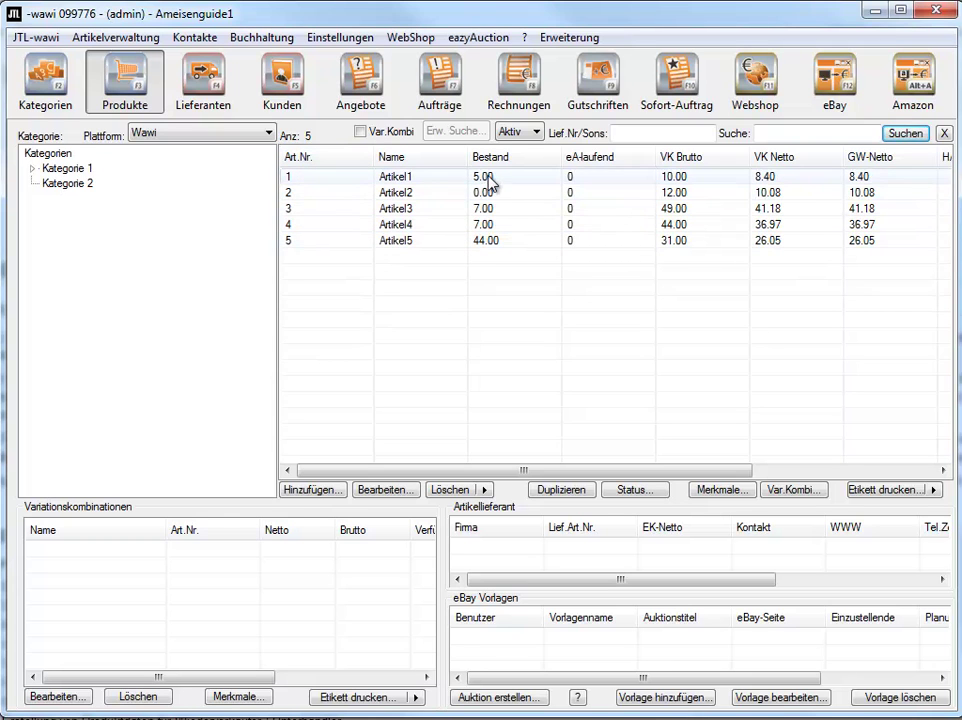
double_click(38, 168)
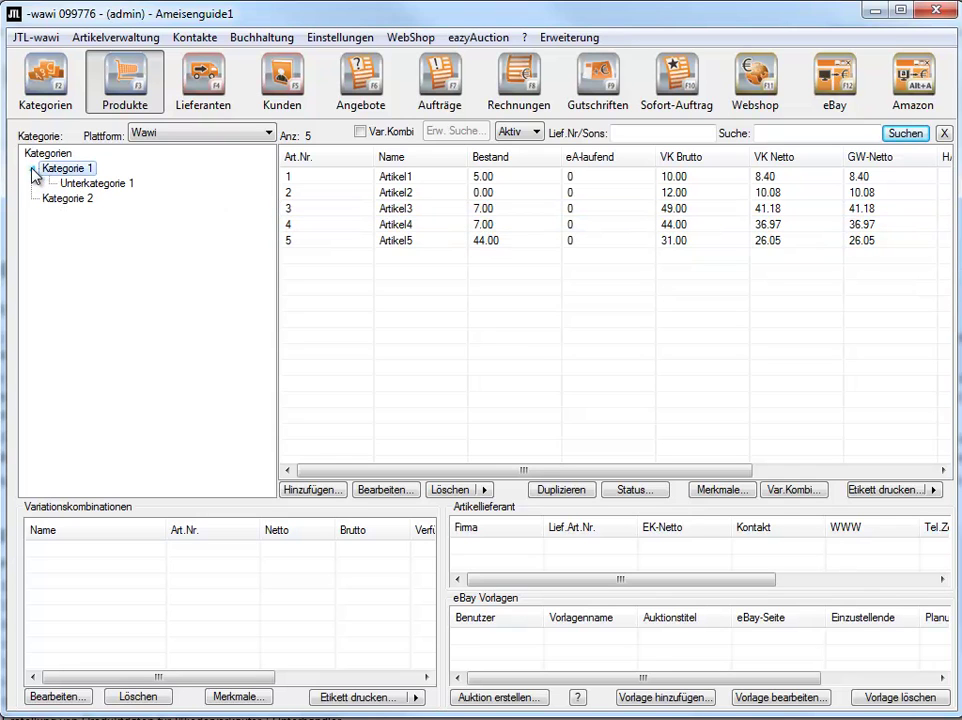
click(96, 184)
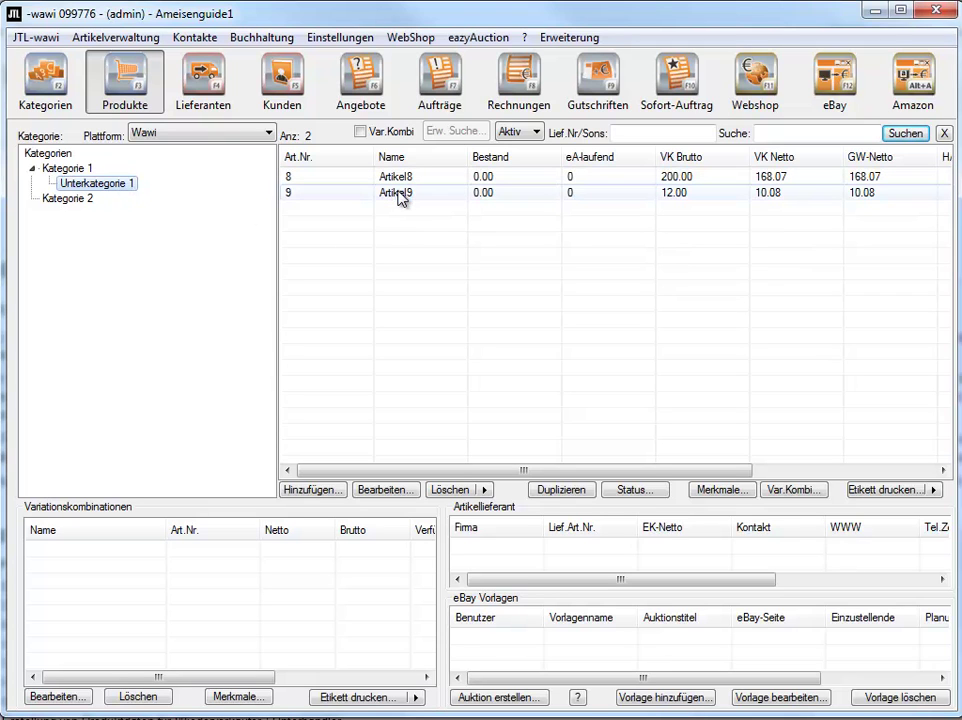
click(70, 199)
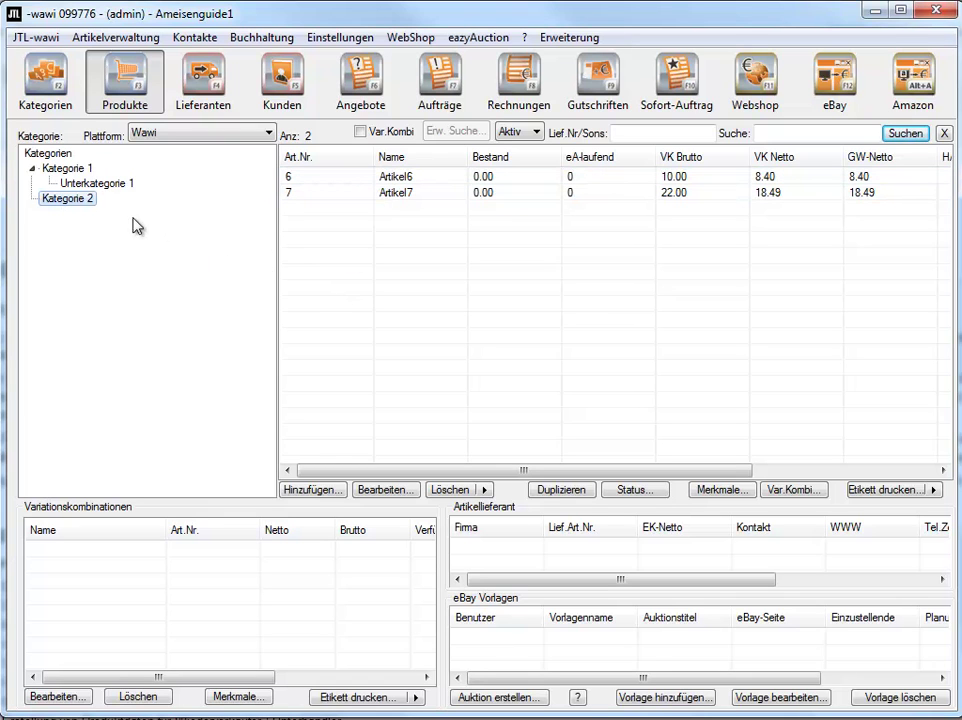
click(99, 186)
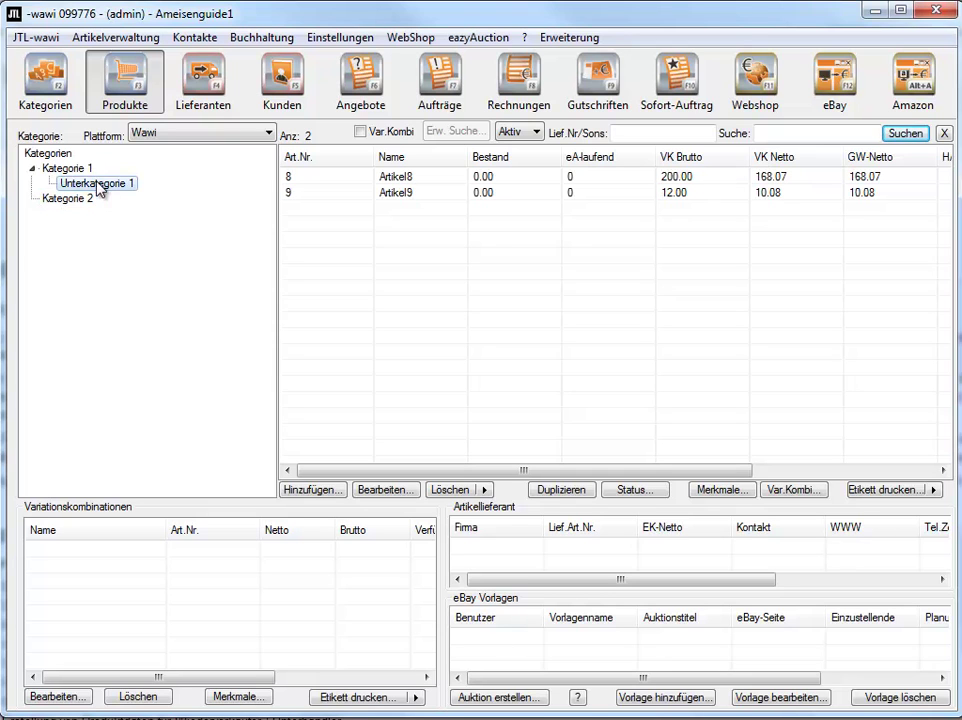
click(82, 170)
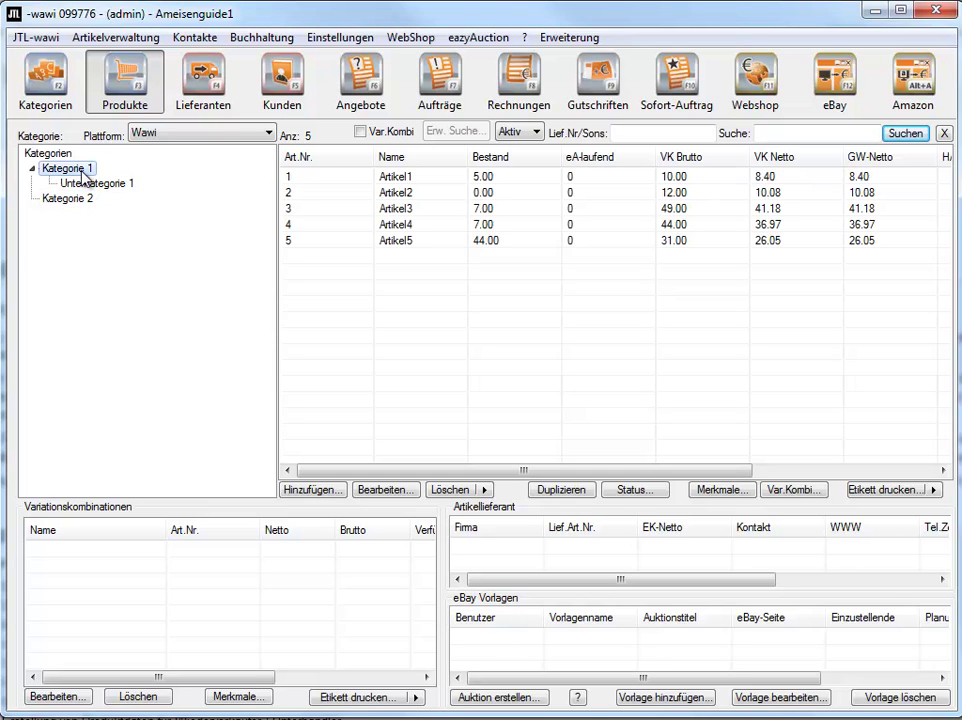